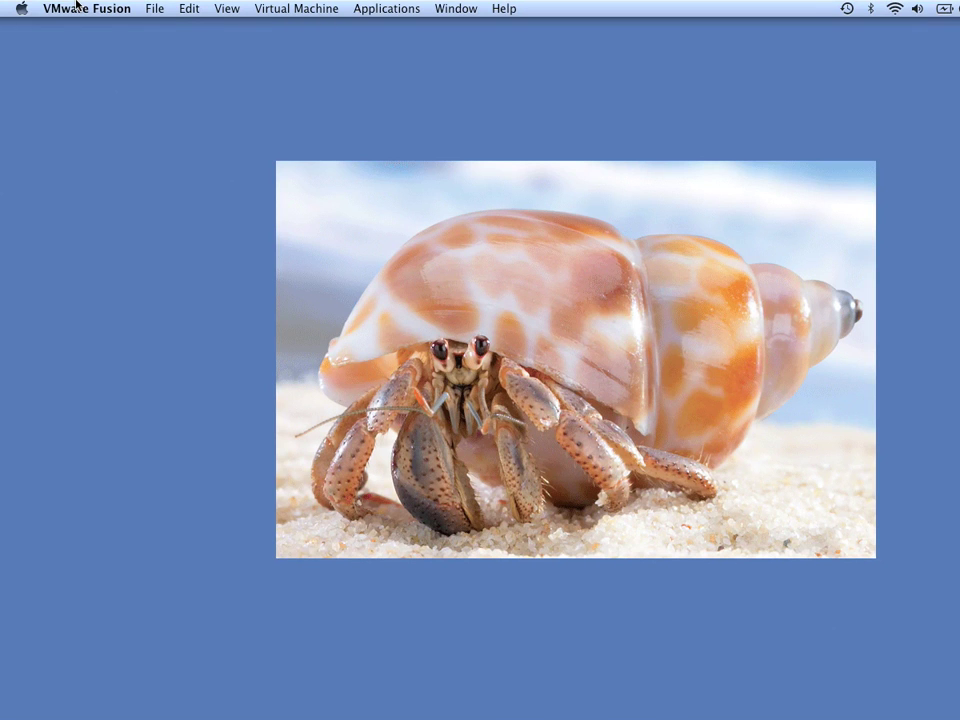
Check the Mac's OS version in About This Mac, then close that window.
{"action": "left_click", "coordinate": [250, 181]}
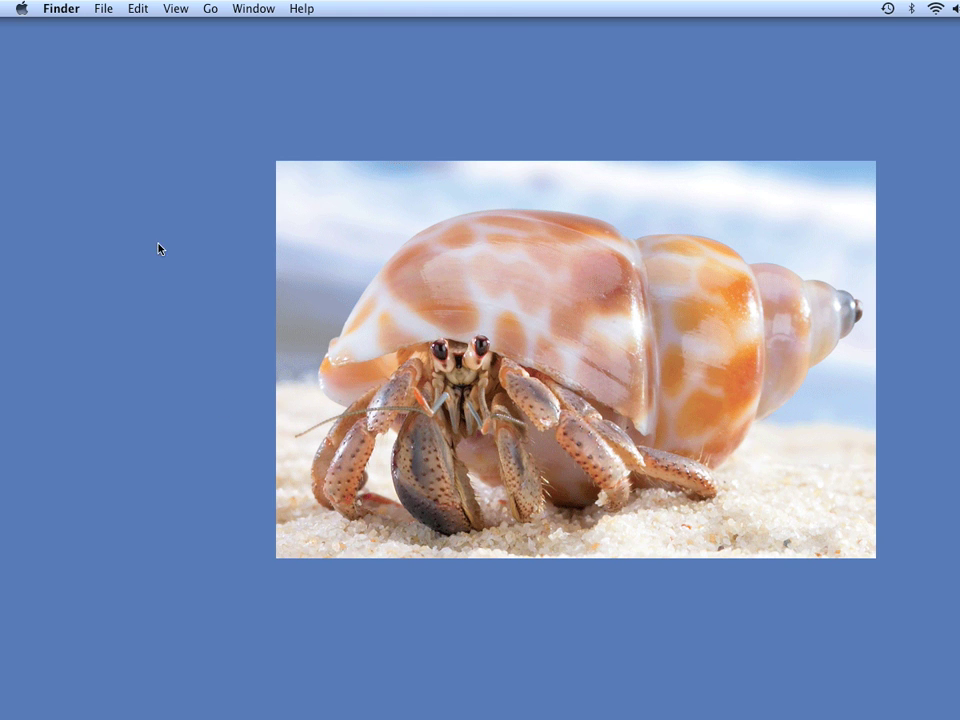
{"action": "left_click", "coordinate": [24, 12]}
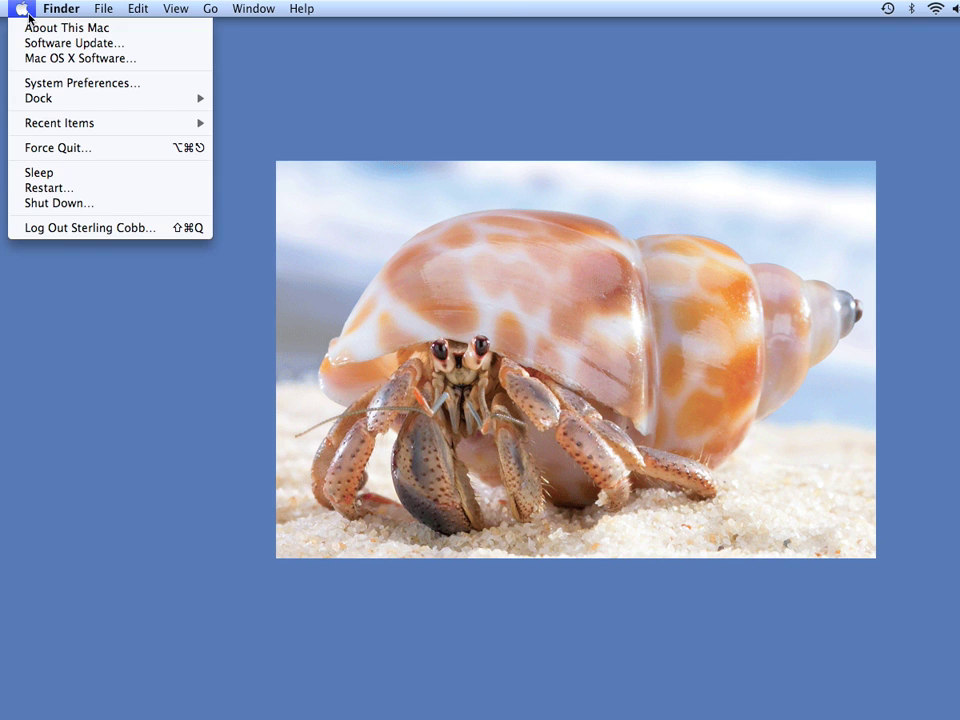
{"action": "left_click", "coordinate": [32, 27]}
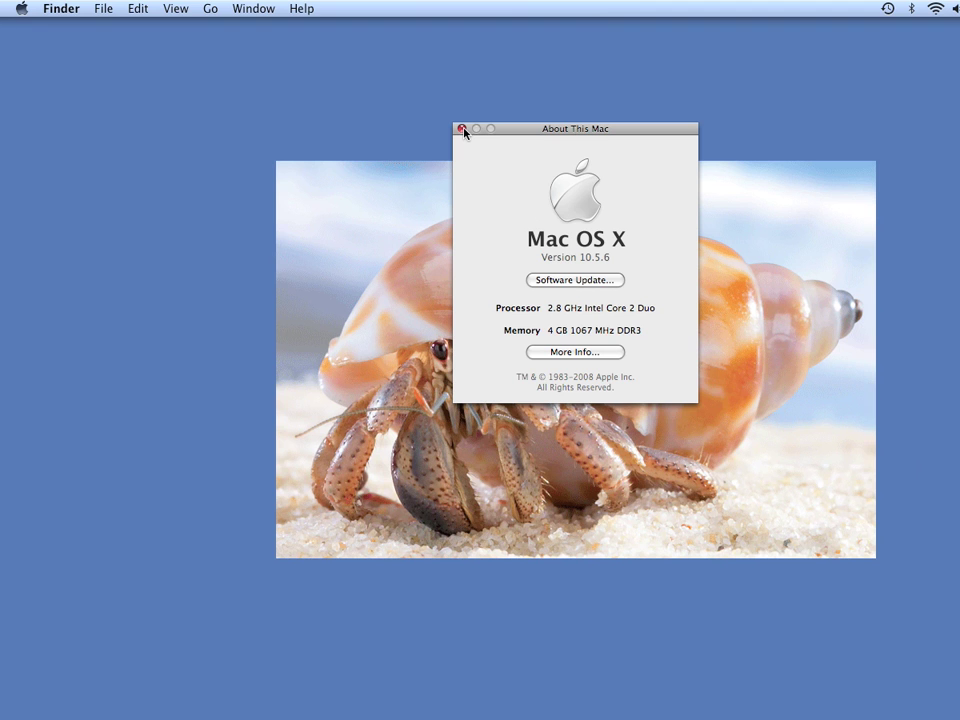
{"action": "left_click", "coordinate": [462, 129]}
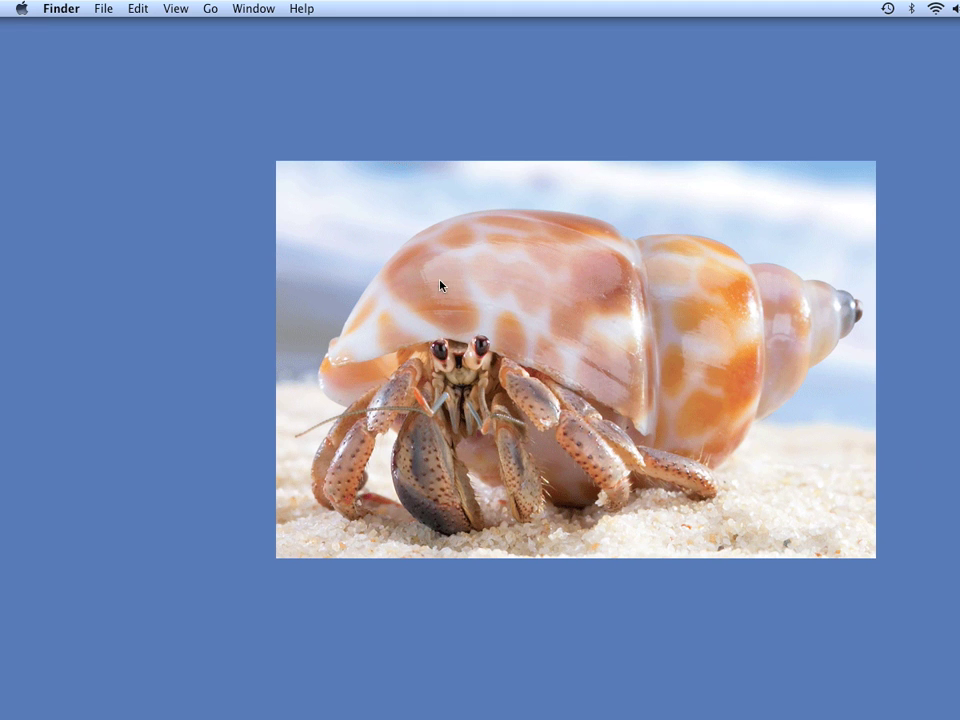
{"action": "mouse_move", "coordinate": [318, 700]}
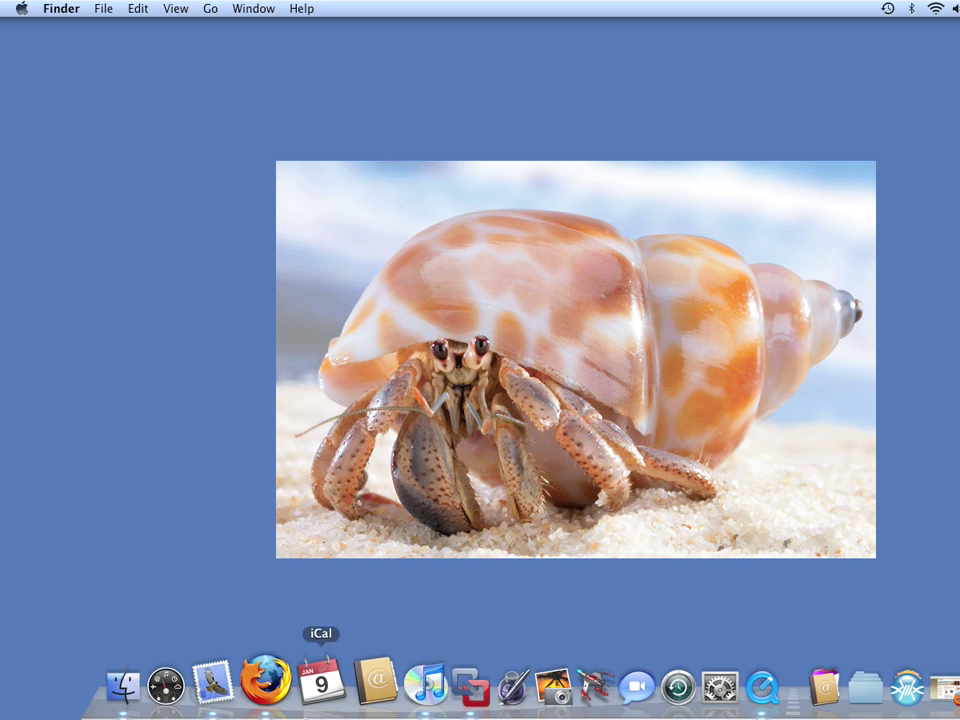
{"action": "left_click", "coordinate": [286, 688]}
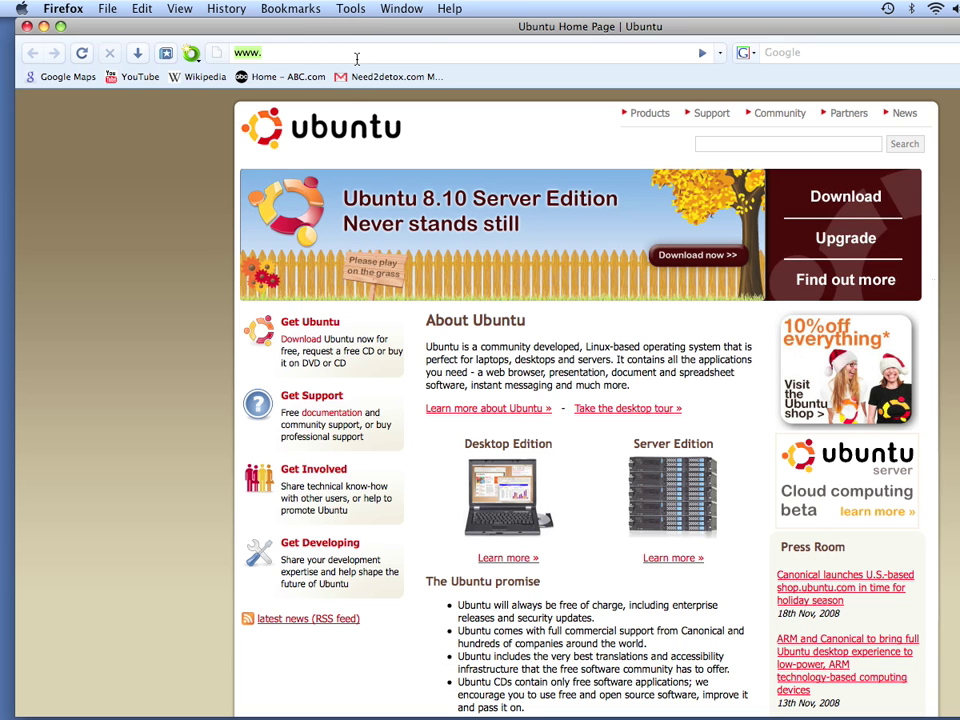
{"action": "left_click_drag", "start_coordinate": [347, 30], "coordinate": [333, 30]}
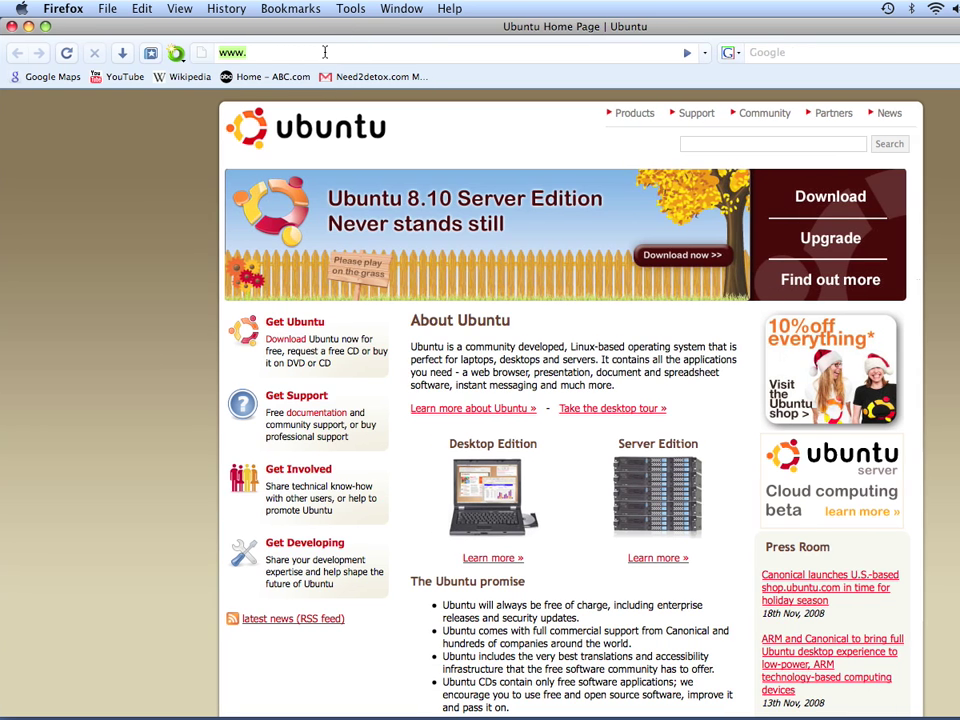
{"action": "type", "text": "www.netduck"}
{"action": "key", "text": "BackSpace"}
{"action": "key", "text": "BackSpace"}
{"action": "key", "text": "BackSpace"}
{"action": "key", "text": "BackSpace"}
{"action": "key", "text": "BackSpace"}
{"action": "key", "text": "BackSpace"}
{"action": "key", "text": "BackSpace"}
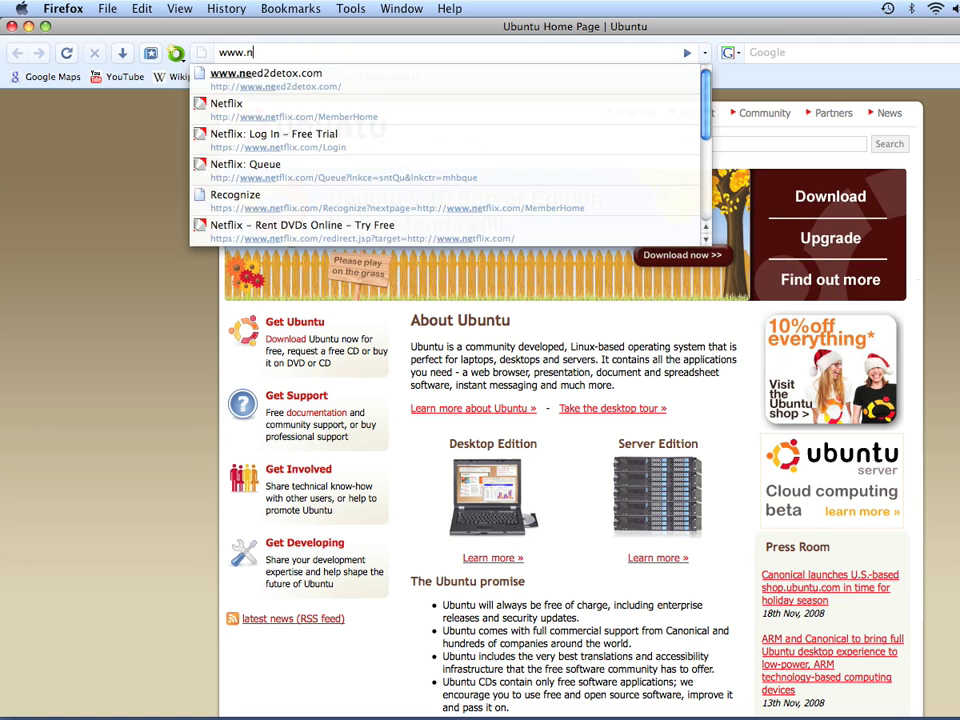
{"action": "type", "text": "thenetduck.co"}
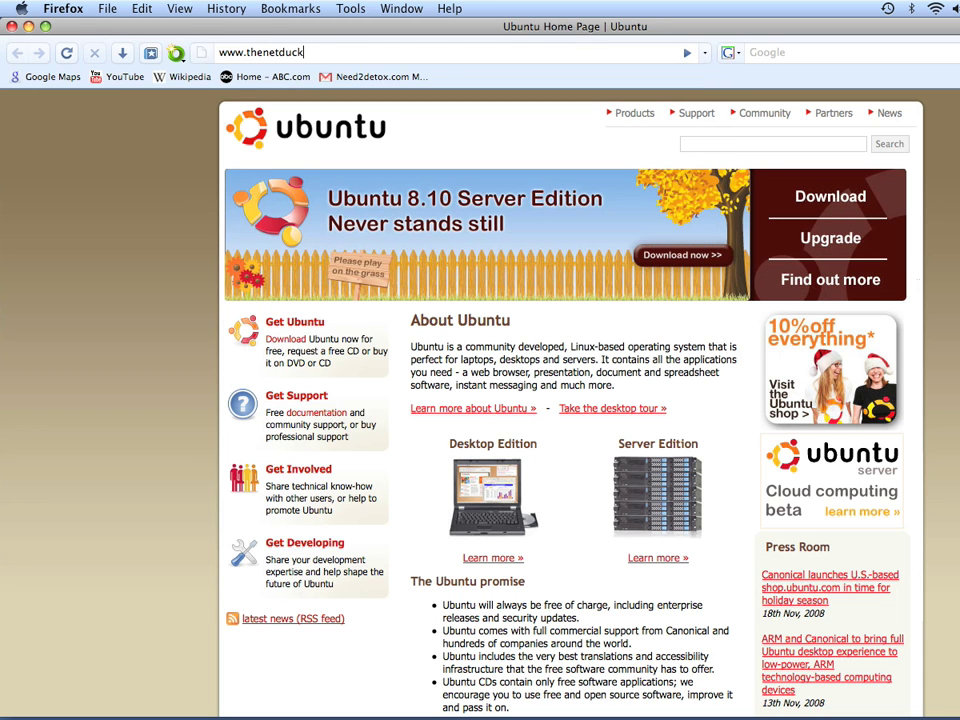
{"action": "type", "text": "m"}
{"action": "key", "text": "Return"}
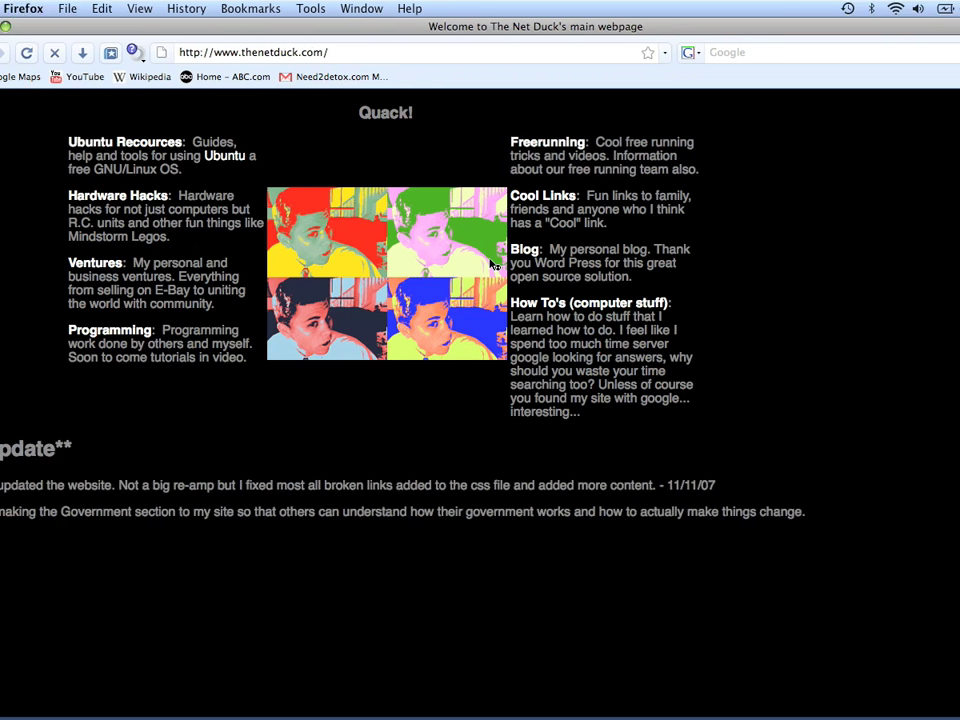
Open the How To's section and the 'How to Tomboy Notes MacOSX' guide.
{"action": "left_click", "coordinate": [531, 304]}
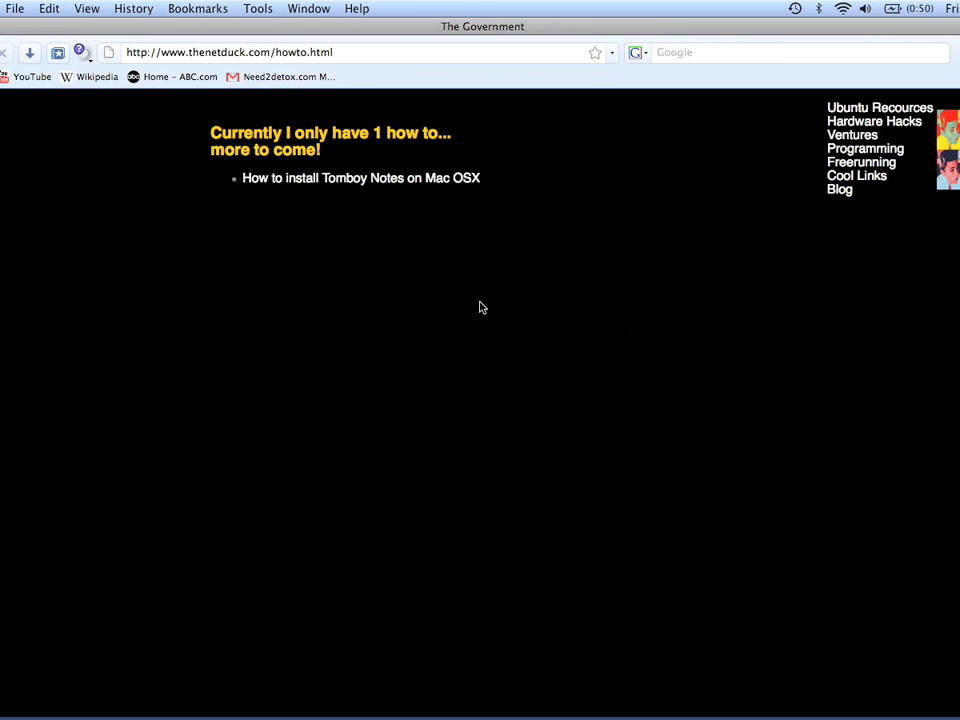
{"action": "left_click", "coordinate": [410, 187]}
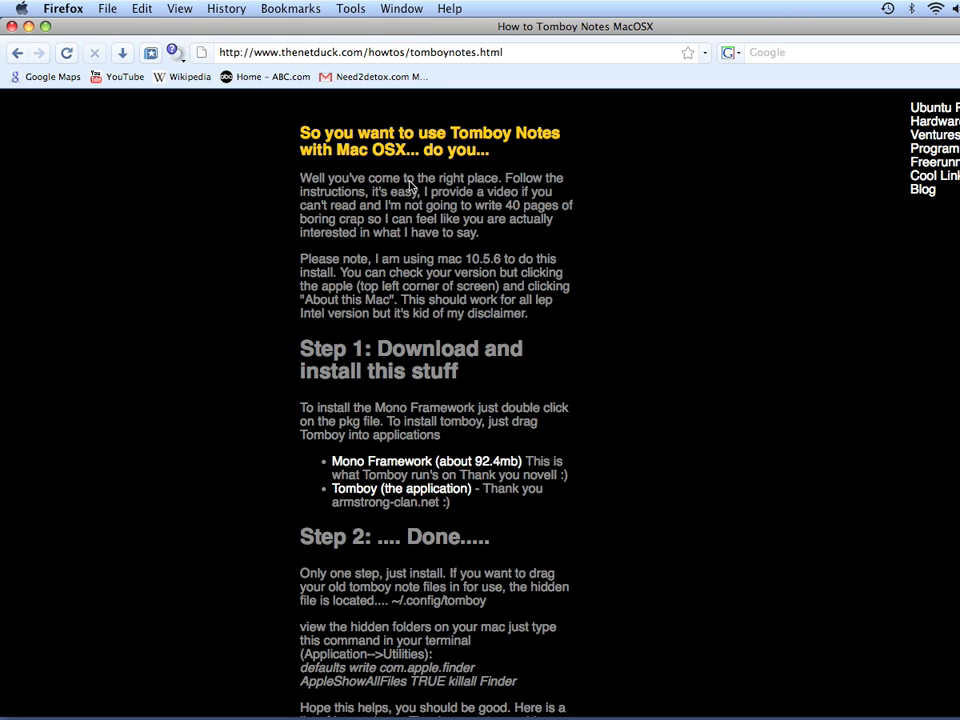
{"action": "scroll", "coordinate": [410, 187], "scroll_direction": "down", "scroll_amount": 5}
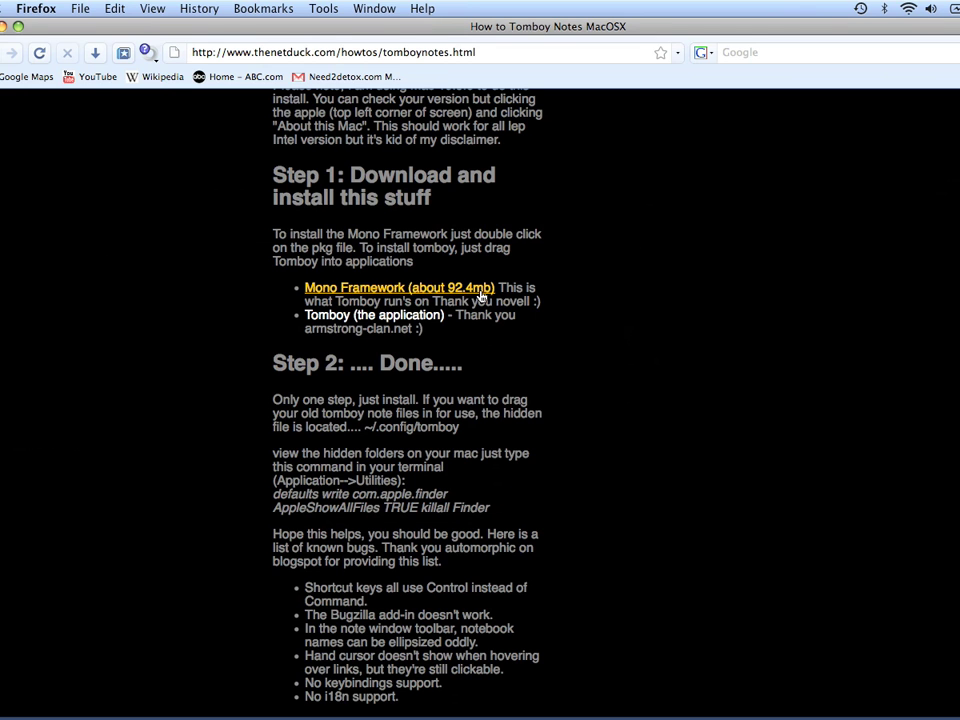
{"action": "left_click", "coordinate": [480, 295]}
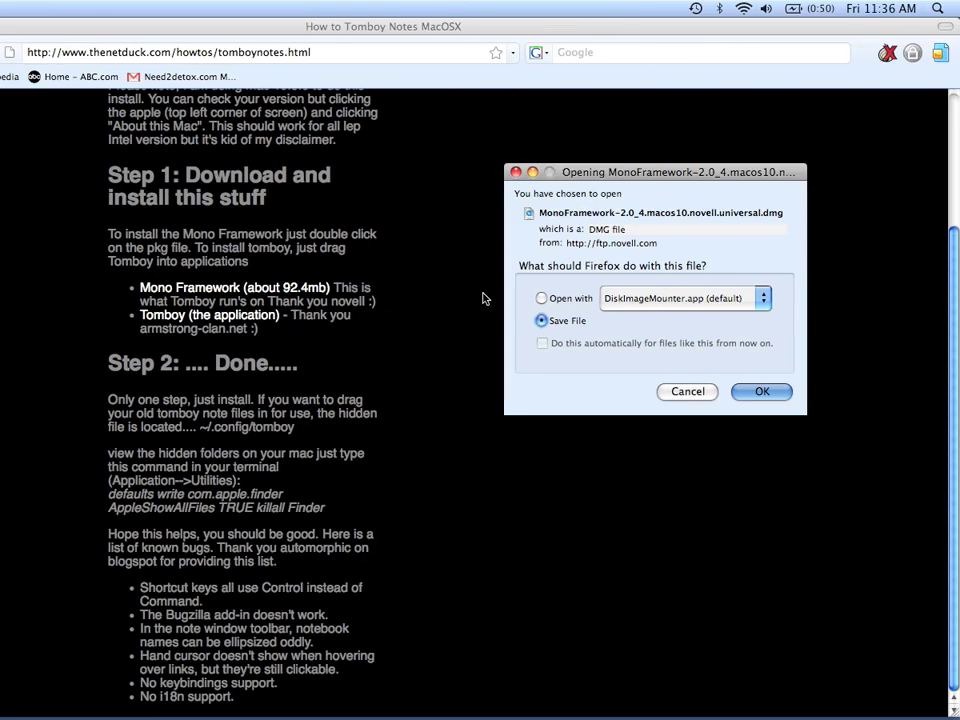
{"action": "left_click", "coordinate": [688, 391]}
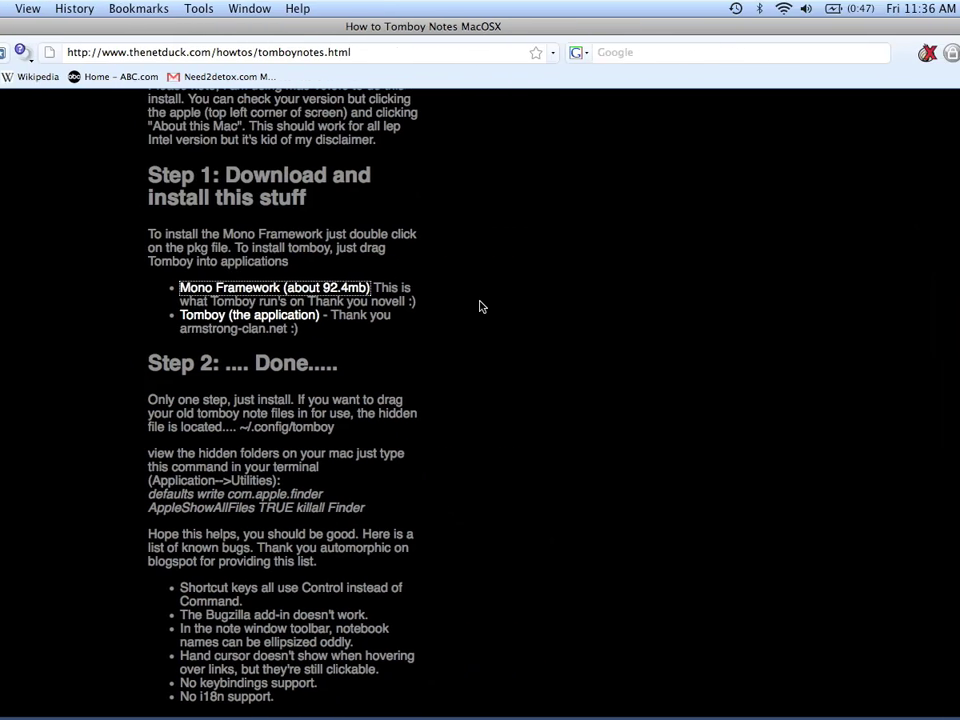
{"action": "mouse_move", "coordinate": [607, 690]}
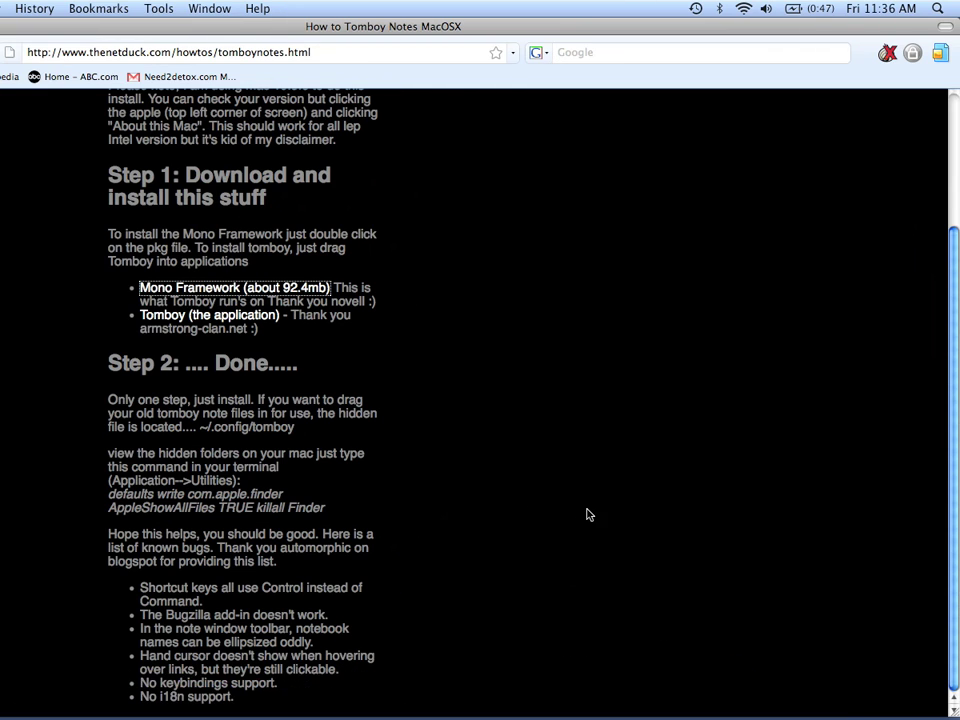
Search Spotlight for 'mono' and open the MonoFramework disk image top hit.
{"action": "key", "text": "super+space"}
{"action": "type", "text": "m"}
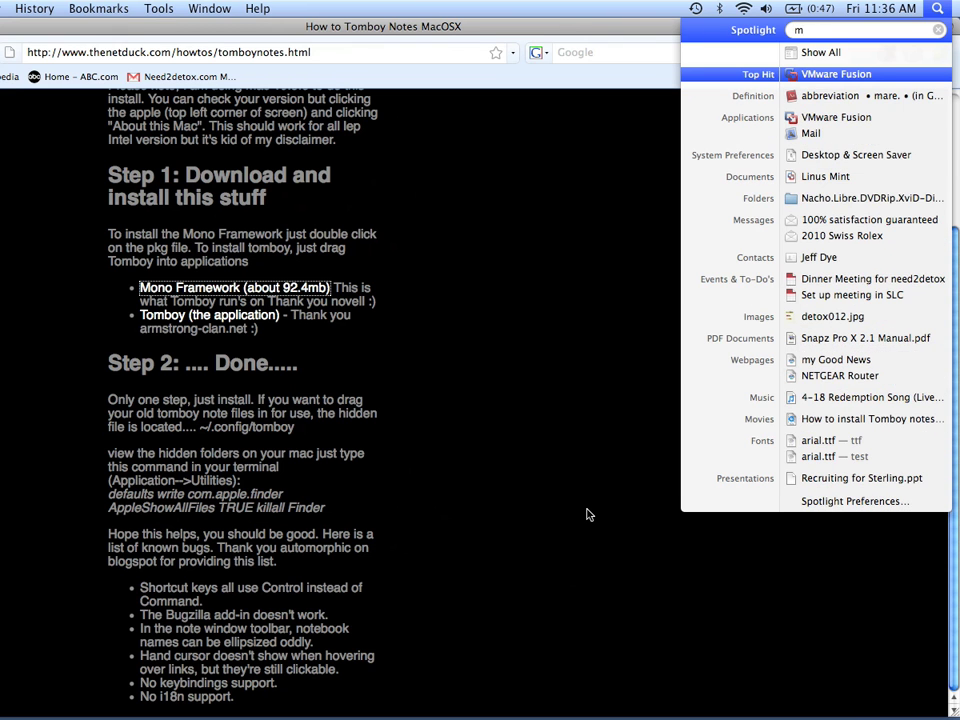
{"action": "type", "text": "ono"}
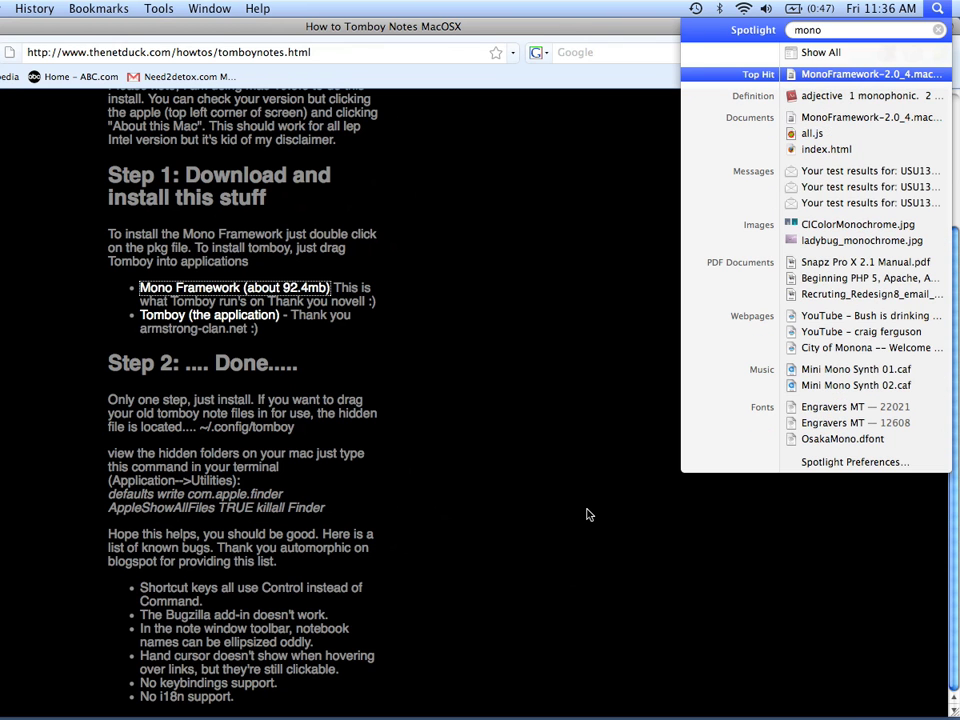
{"action": "key", "text": "Return"}
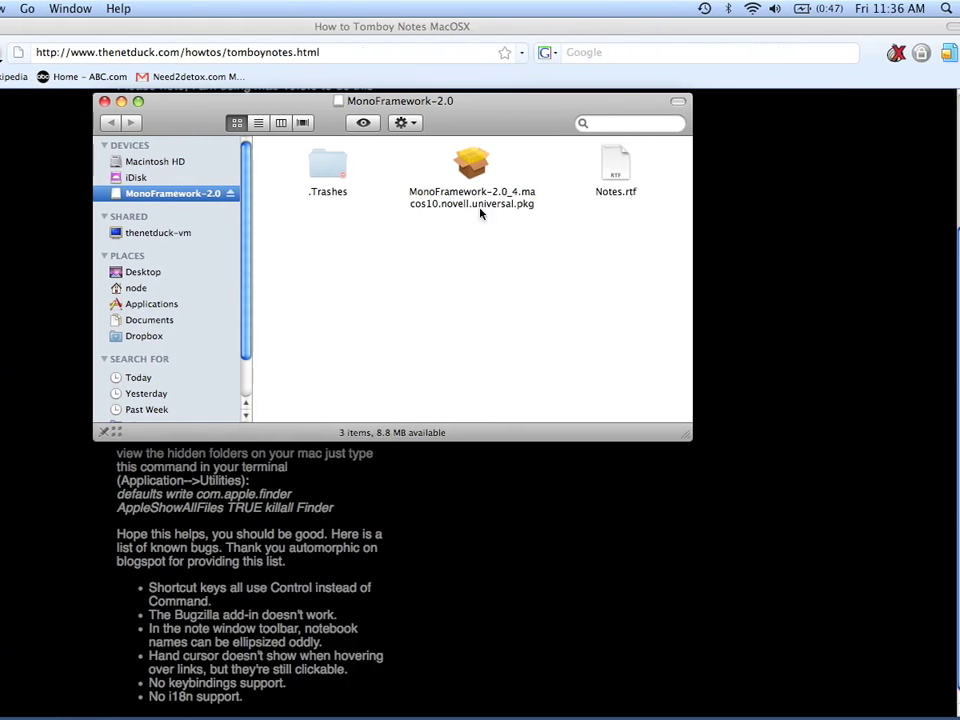
Launch the MonoFramework-2.0_4 installer package and accept its license agreement.
{"action": "double_click", "coordinate": [478, 168]}
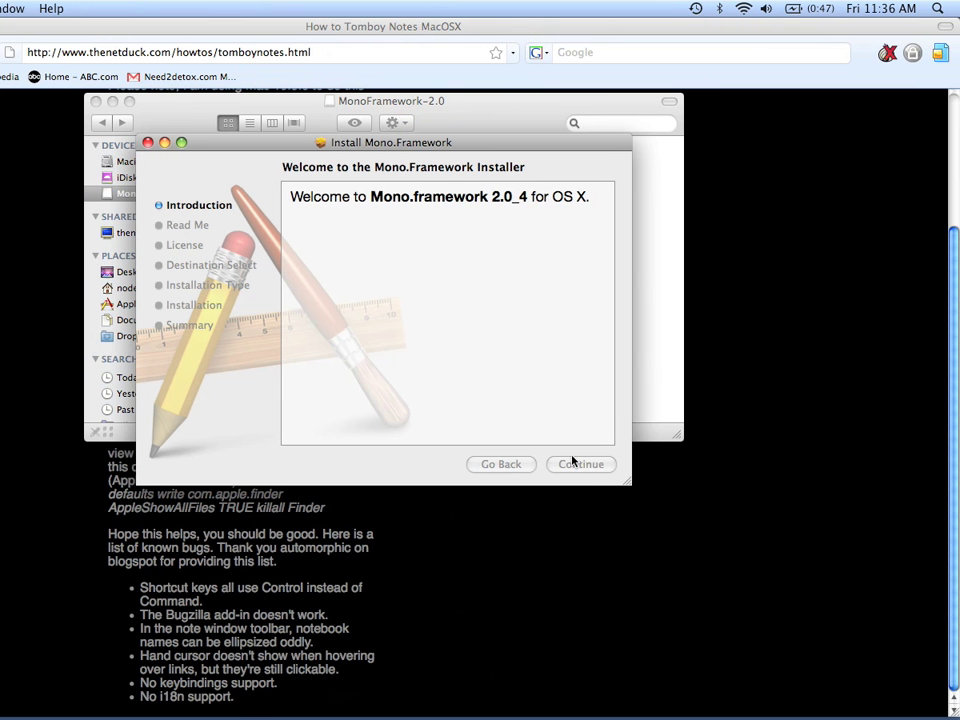
{"action": "left_click", "coordinate": [582, 465]}
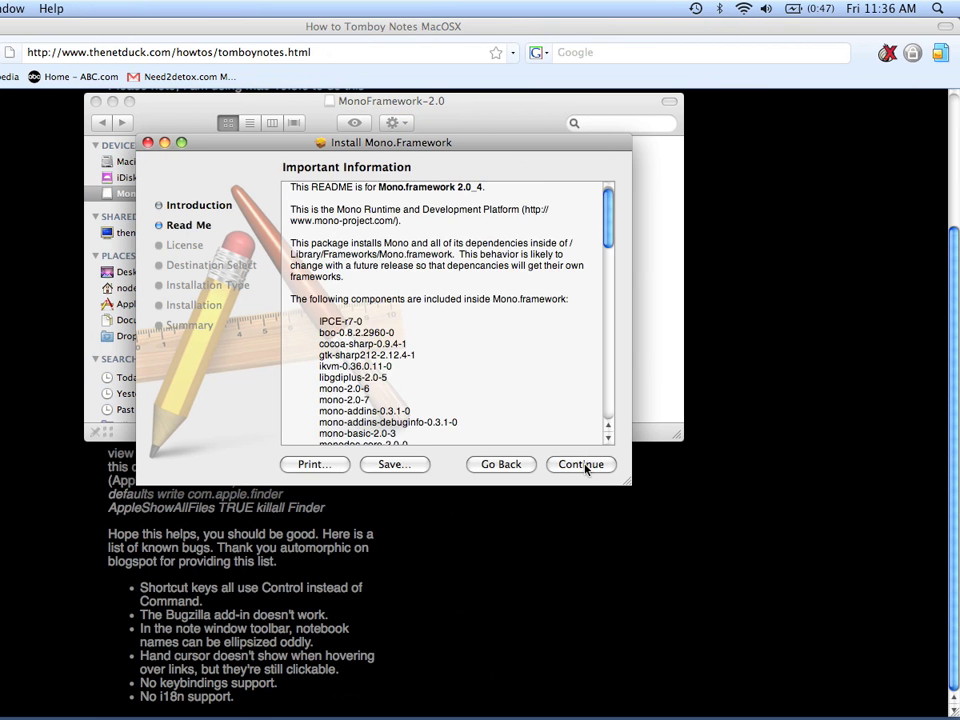
{"action": "left_click", "coordinate": [582, 465]}
{"action": "left_click", "coordinate": [582, 465]}
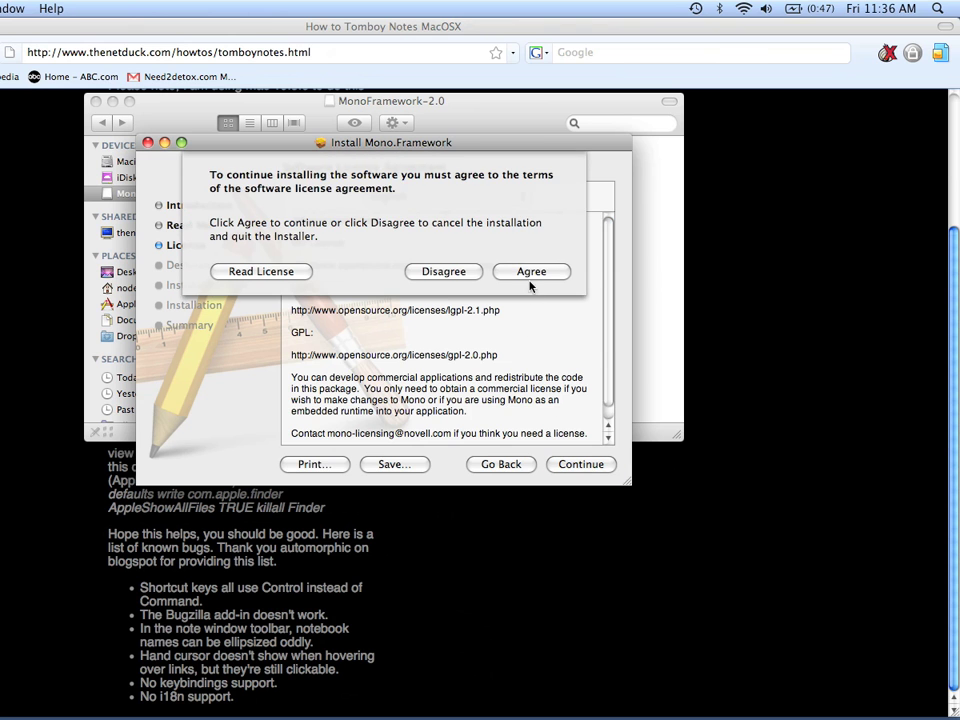
{"action": "left_click", "coordinate": [531, 273]}
Install Mono.framework on Macintosh HD with the account password, then close installer and disk window.
{"action": "left_click", "coordinate": [446, 250]}
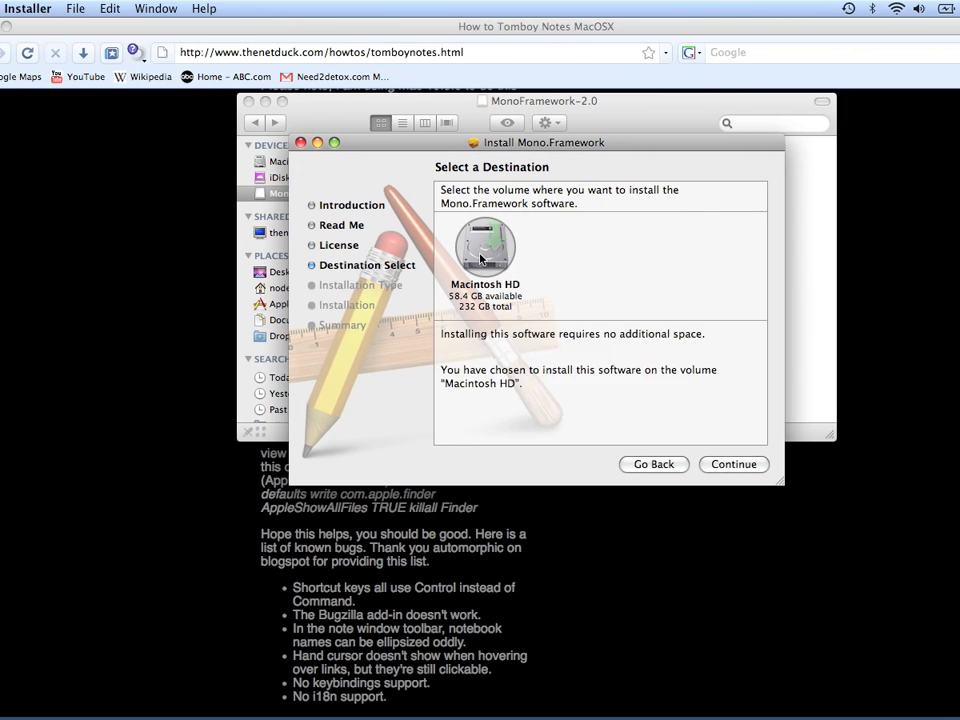
{"action": "left_click", "coordinate": [584, 465]}
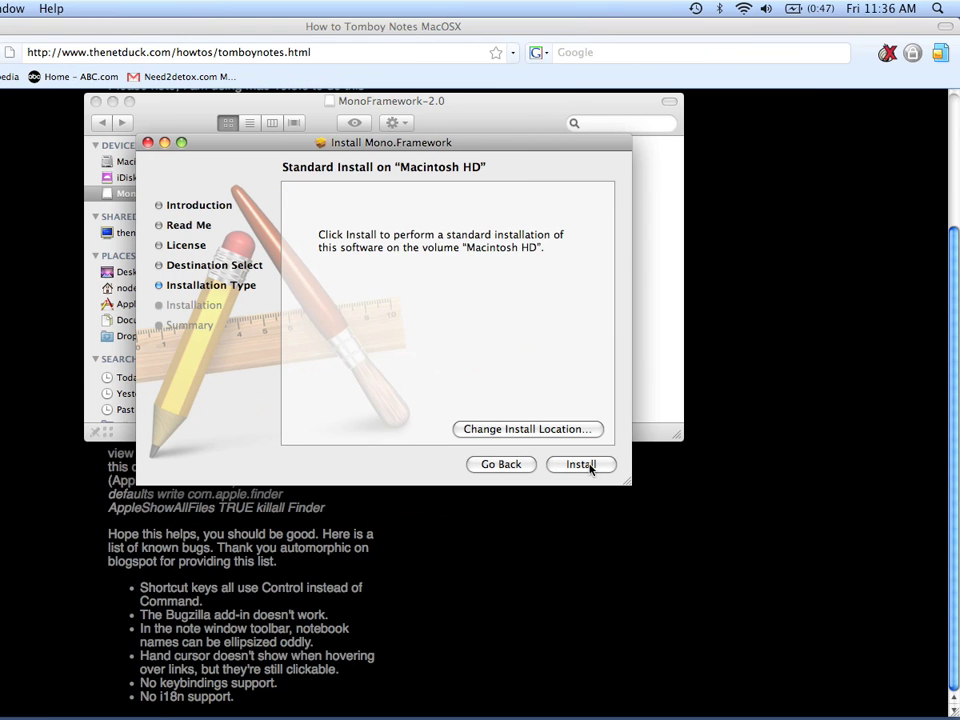
{"action": "left_click", "coordinate": [584, 465]}
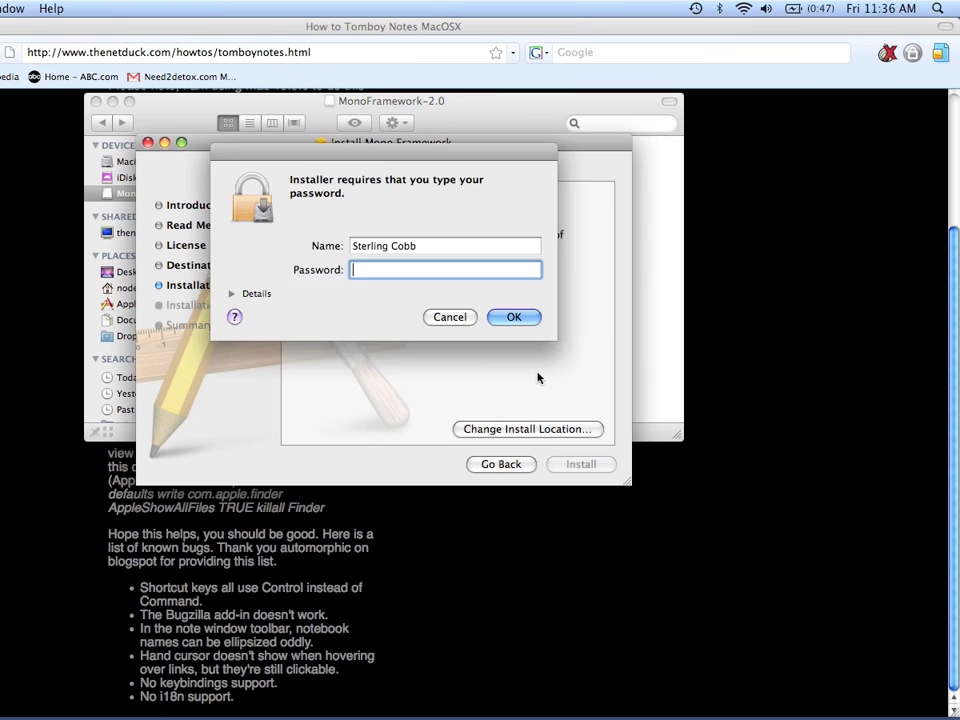
{"action": "type", "text": "•••••••••"}
{"action": "key", "text": "Return"}
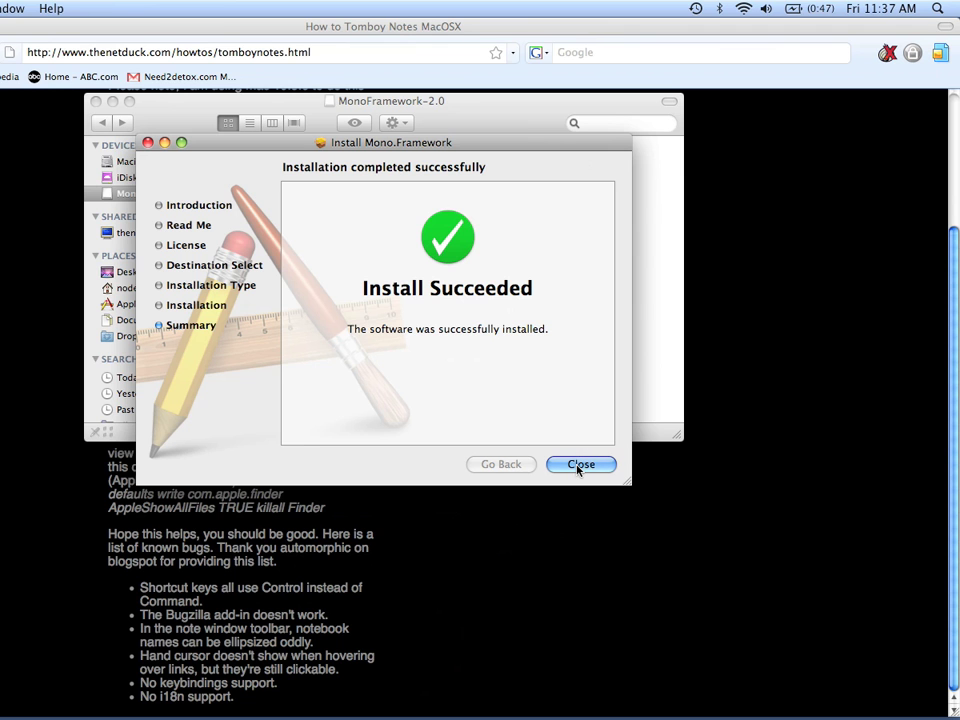
{"action": "left_click", "coordinate": [580, 464]}
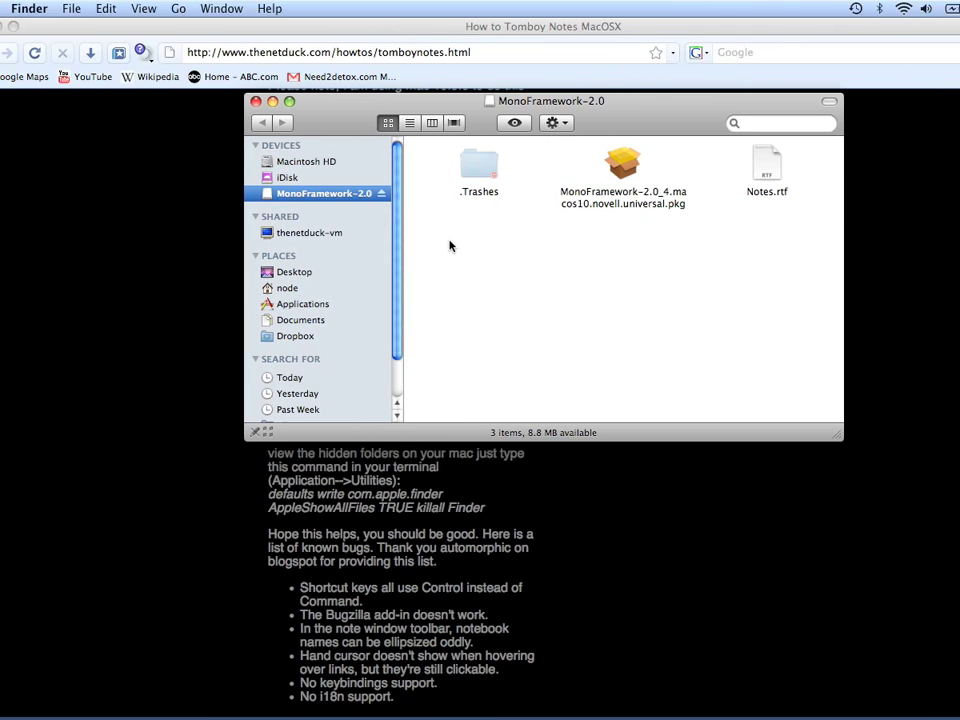
{"action": "left_click", "coordinate": [256, 101]}
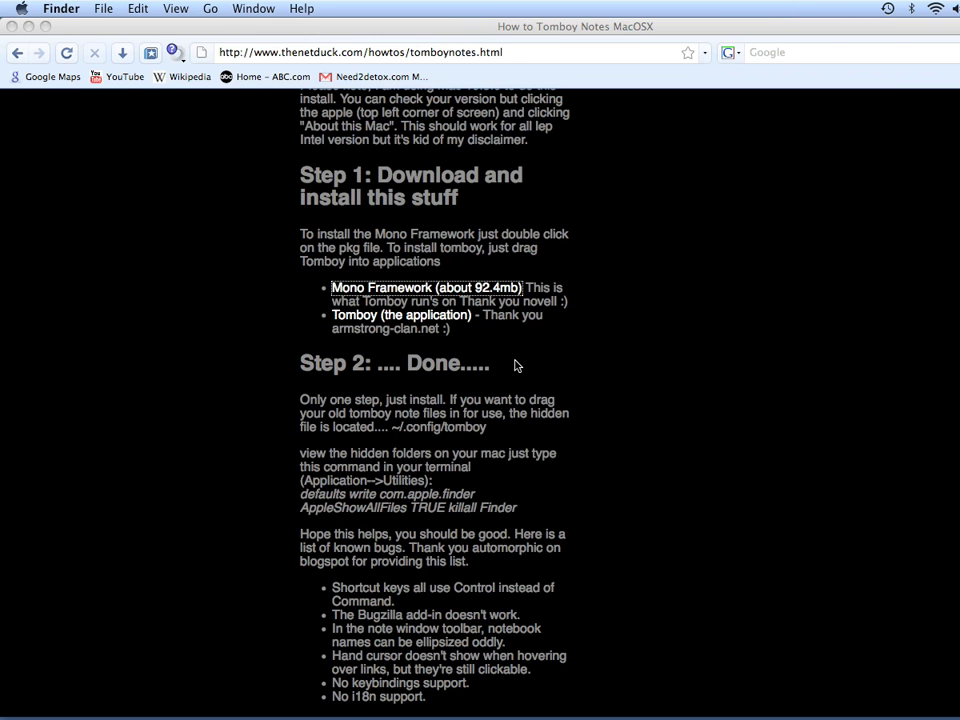
{"action": "left_click", "coordinate": [449, 322]}
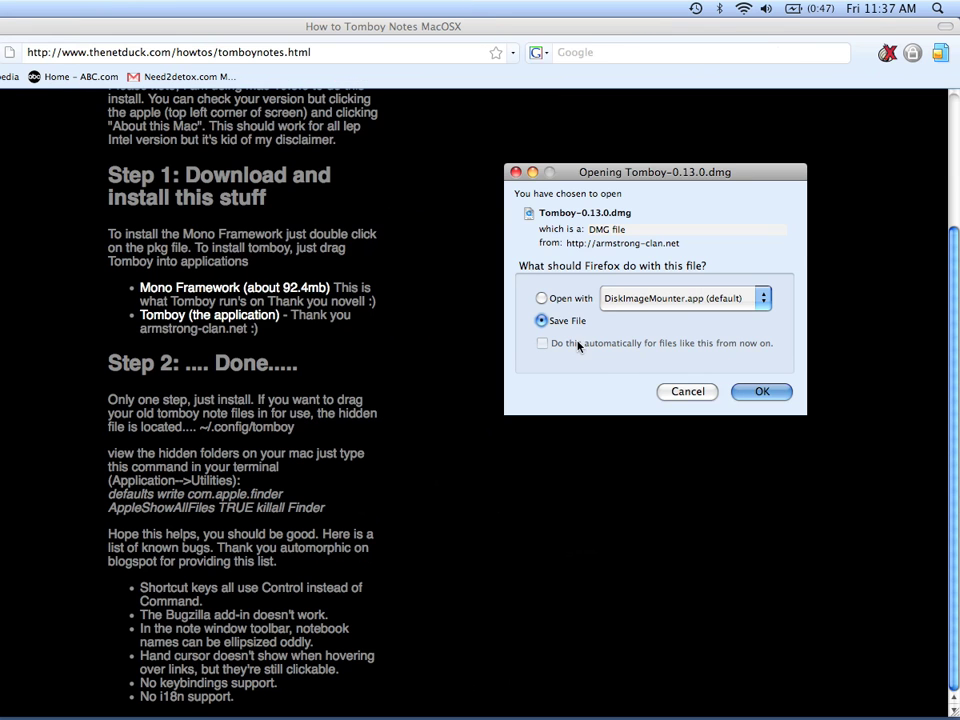
{"action": "left_click", "coordinate": [762, 391]}
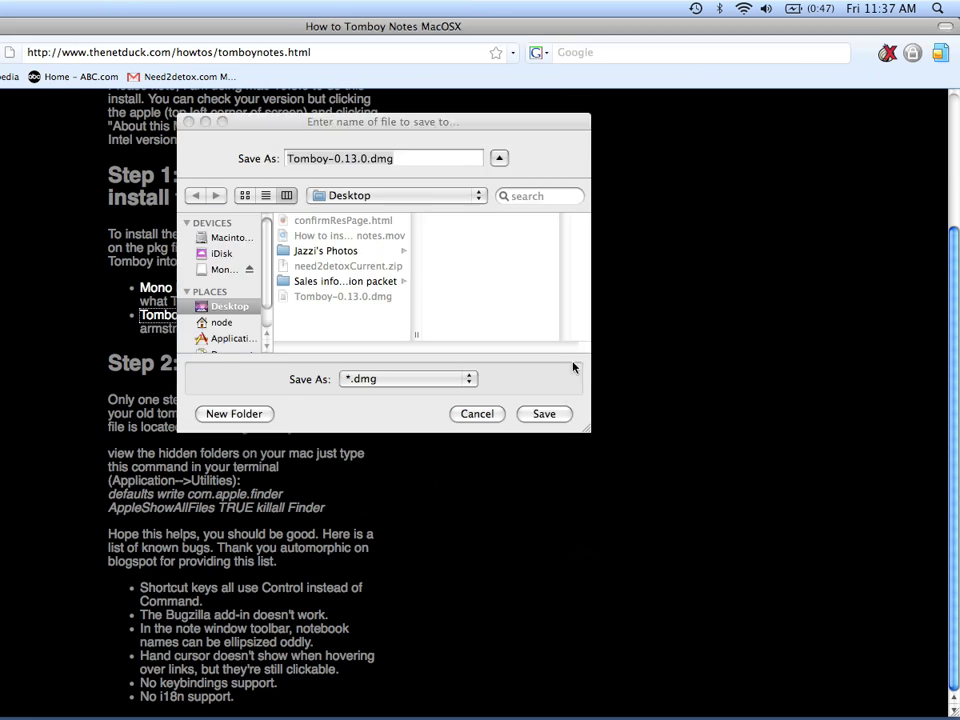
{"action": "left_click", "coordinate": [543, 414]}
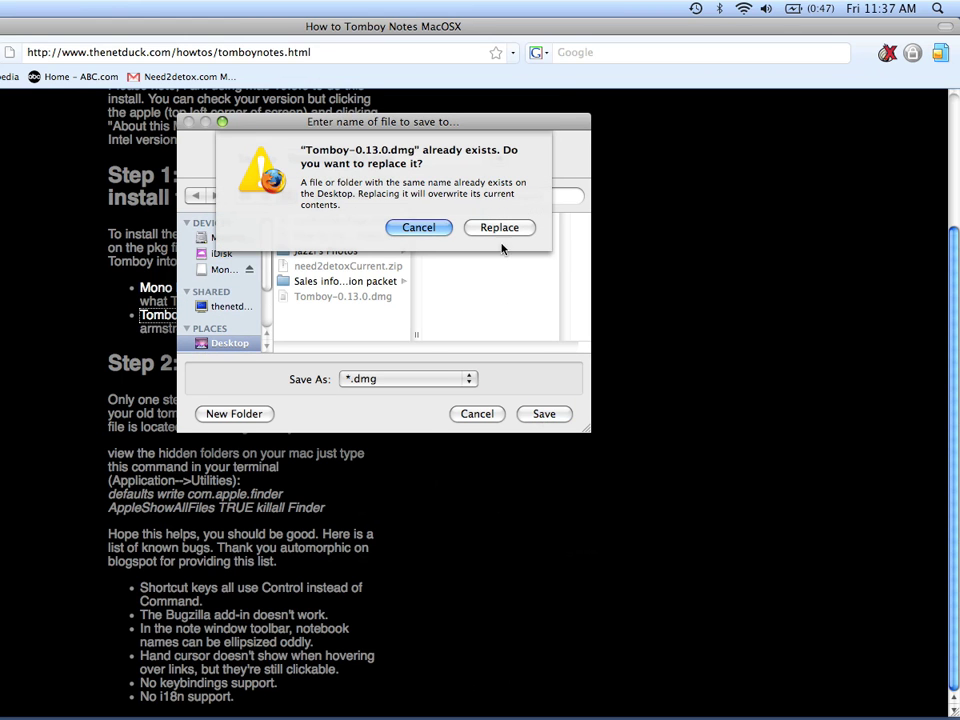
{"action": "left_click", "coordinate": [481, 228]}
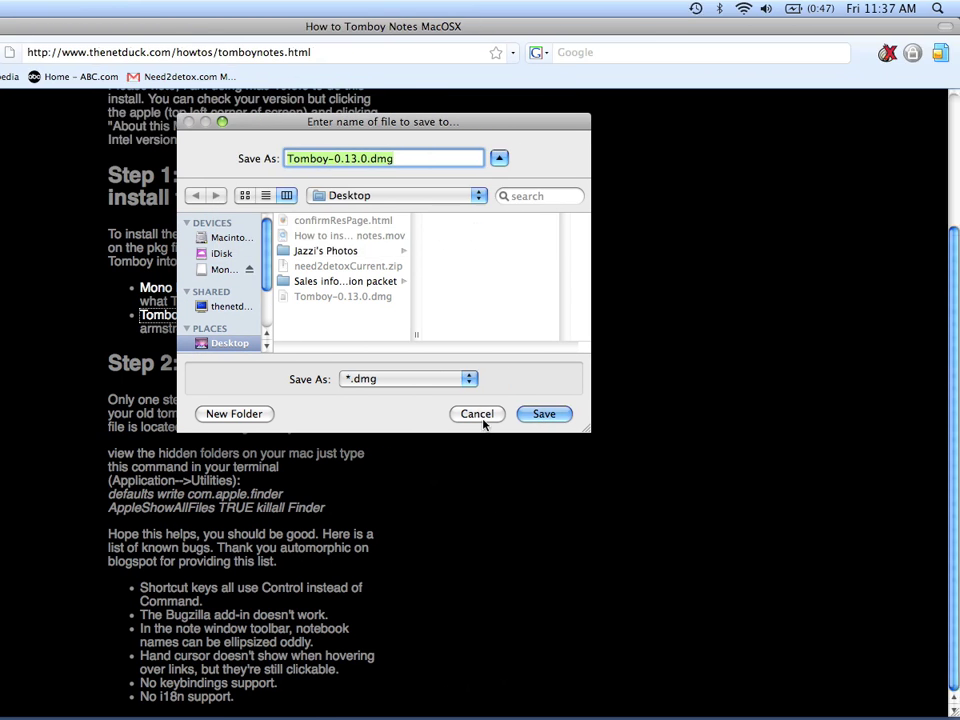
{"action": "left_click", "coordinate": [478, 414]}
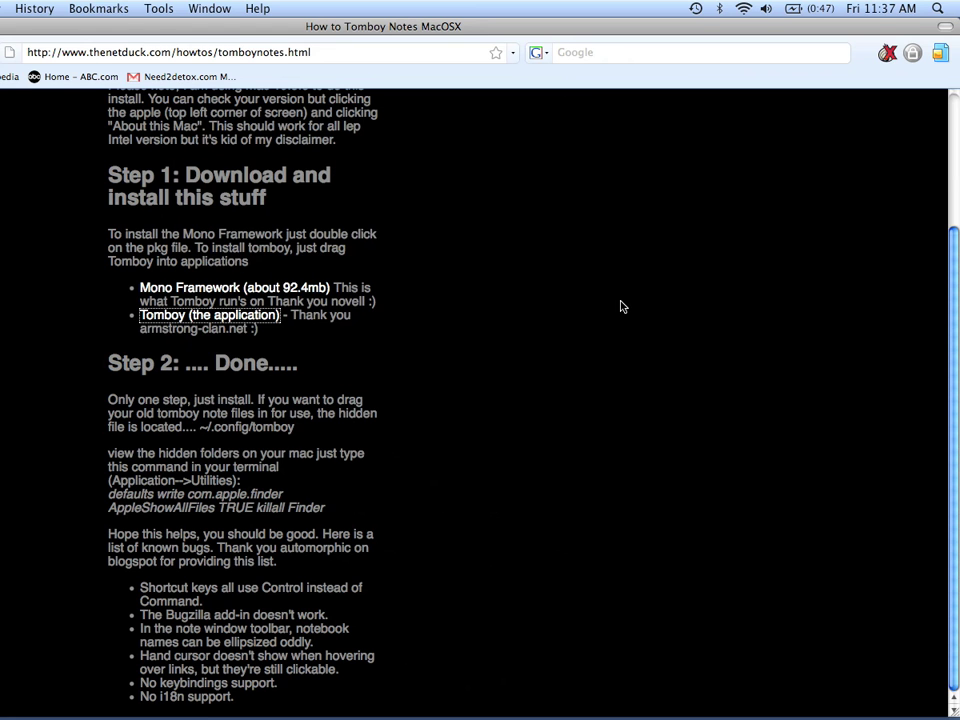
Mount Tomboy-0.13.0.dmg, drag Tomboy onto the Applications alias, and close that window.
{"action": "mouse_move", "coordinate": [953, 28]}
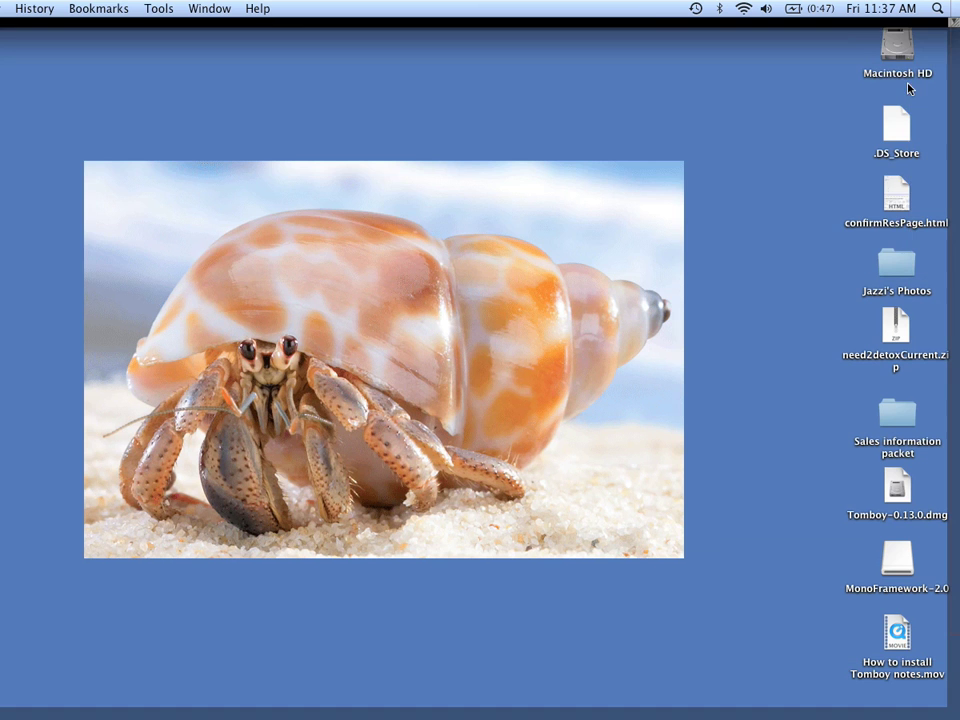
{"action": "double_click", "coordinate": [898, 500]}
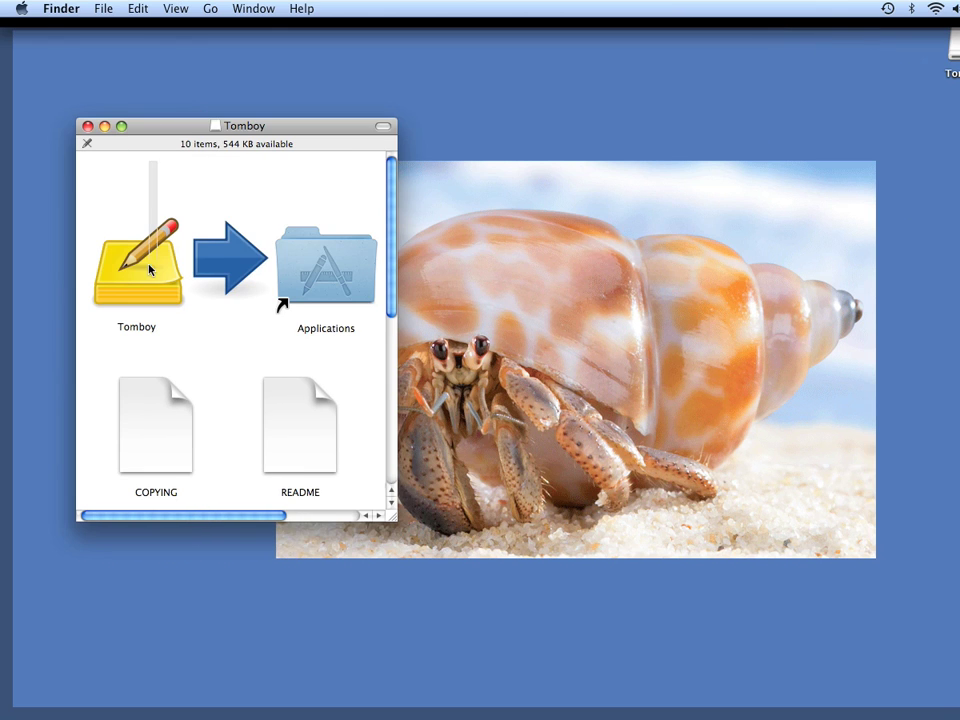
{"action": "left_click", "coordinate": [142, 300]}
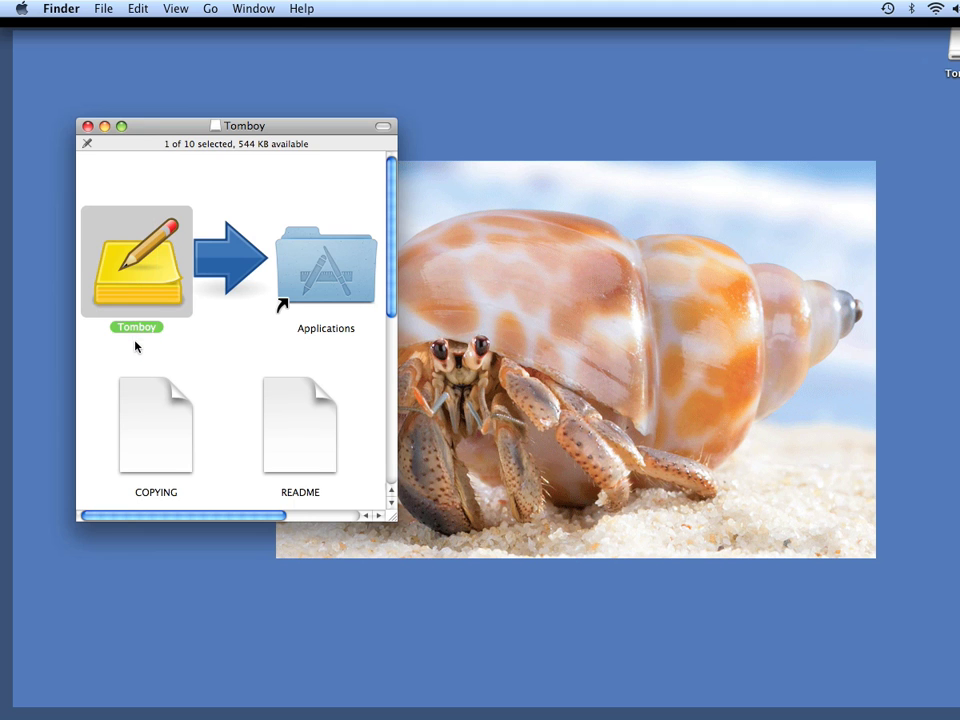
{"action": "left_click_drag", "start_coordinate": [122, 295], "coordinate": [328, 280]}
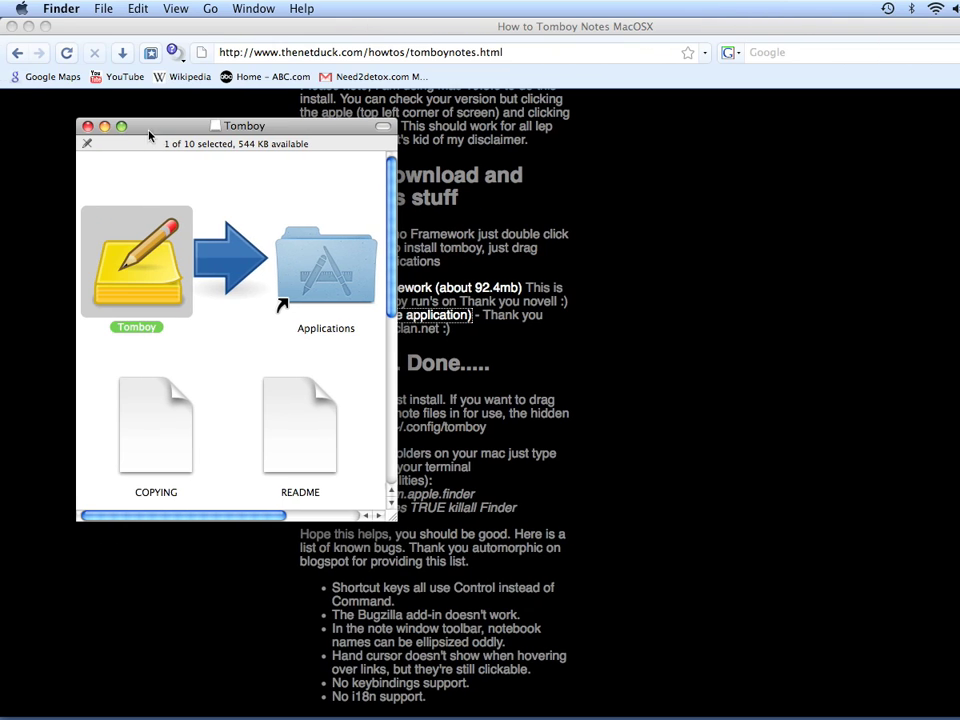
{"action": "left_click", "coordinate": [87, 126]}
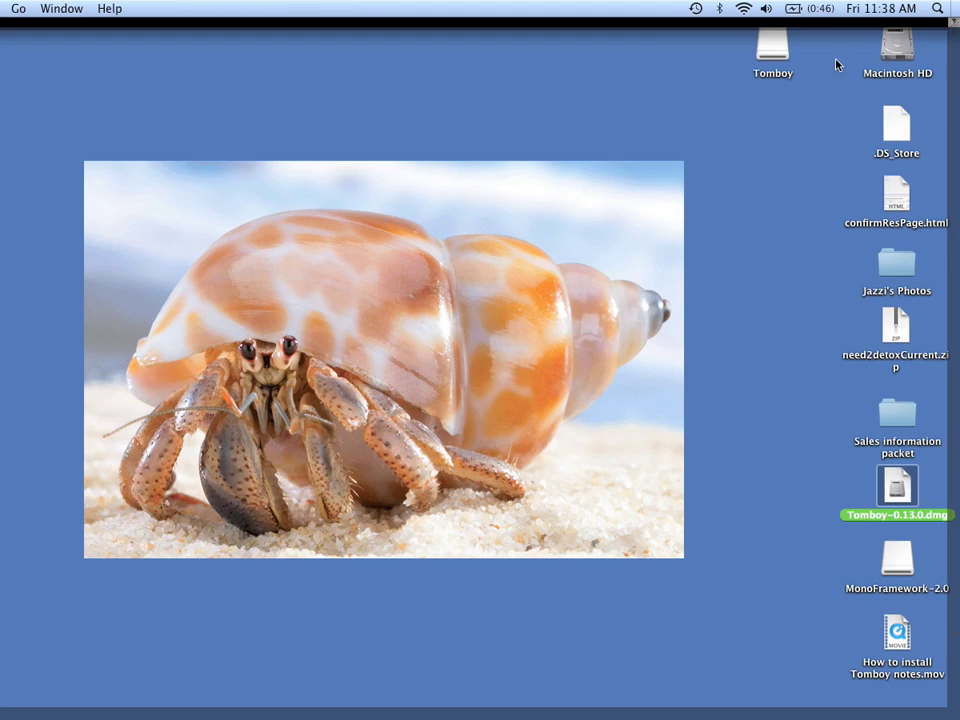
Eject the Tomboy disk, dismiss a Spotlight search for 'tomboy', and show the Applications stack.
{"action": "right_click", "coordinate": [785, 50]}
{"action": "left_click", "coordinate": [803, 88]}
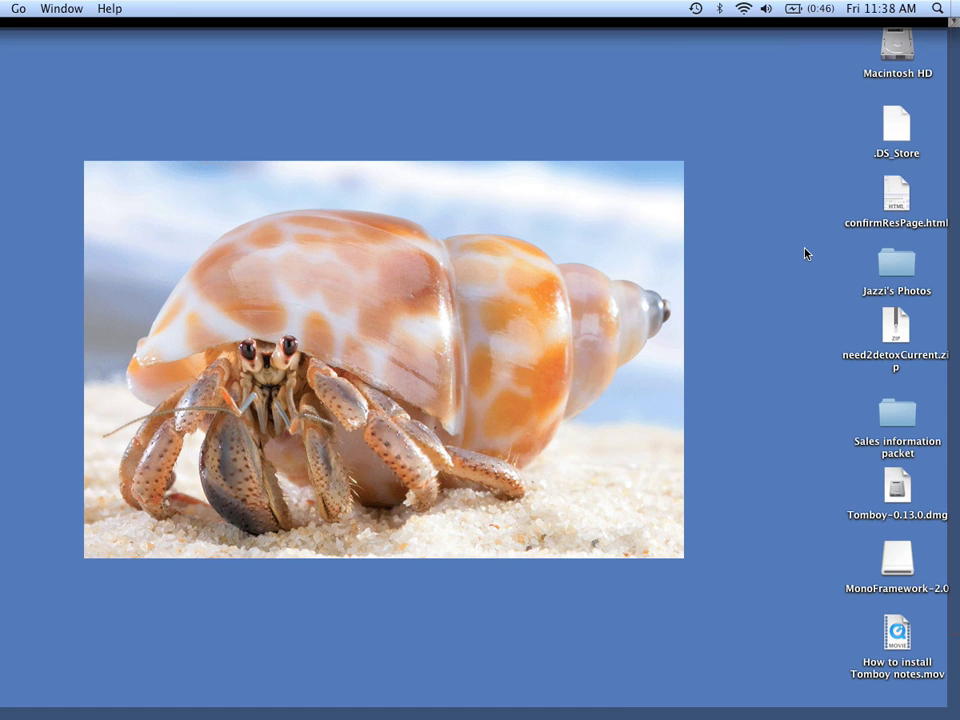
{"action": "key", "text": "super+space"}
{"action": "type", "text": "tomboy"}
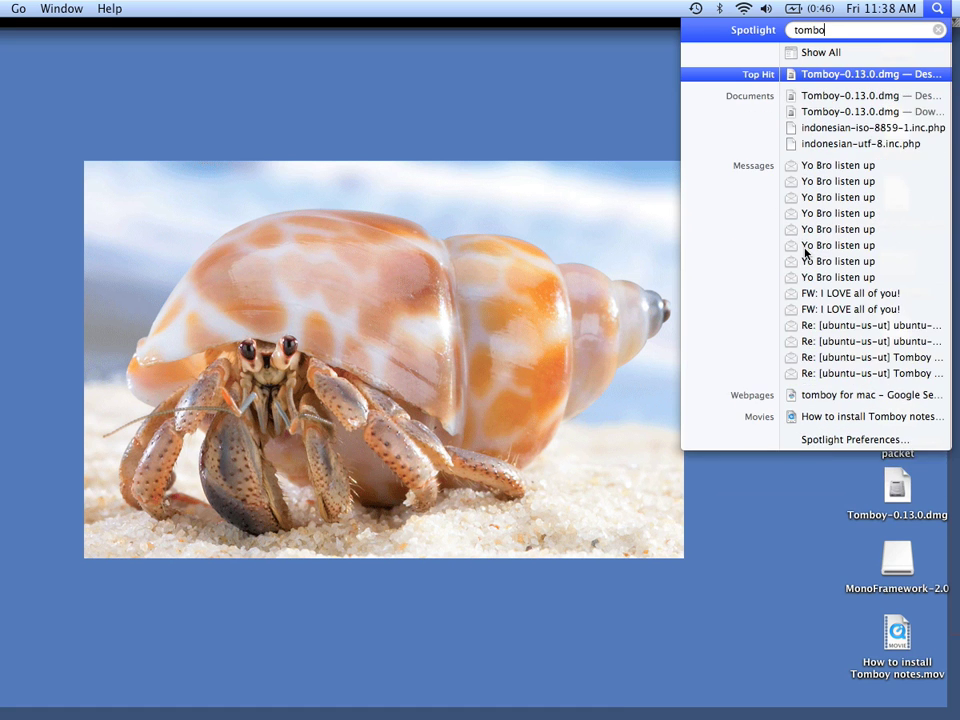
{"action": "key", "text": "BackSpace"}
{"action": "key", "text": "BackSpace"}
{"action": "key", "text": "BackSpace"}
{"action": "key", "text": "BackSpace"}
{"action": "key", "text": "BackSpace"}
{"action": "key", "text": "BackSpace"}
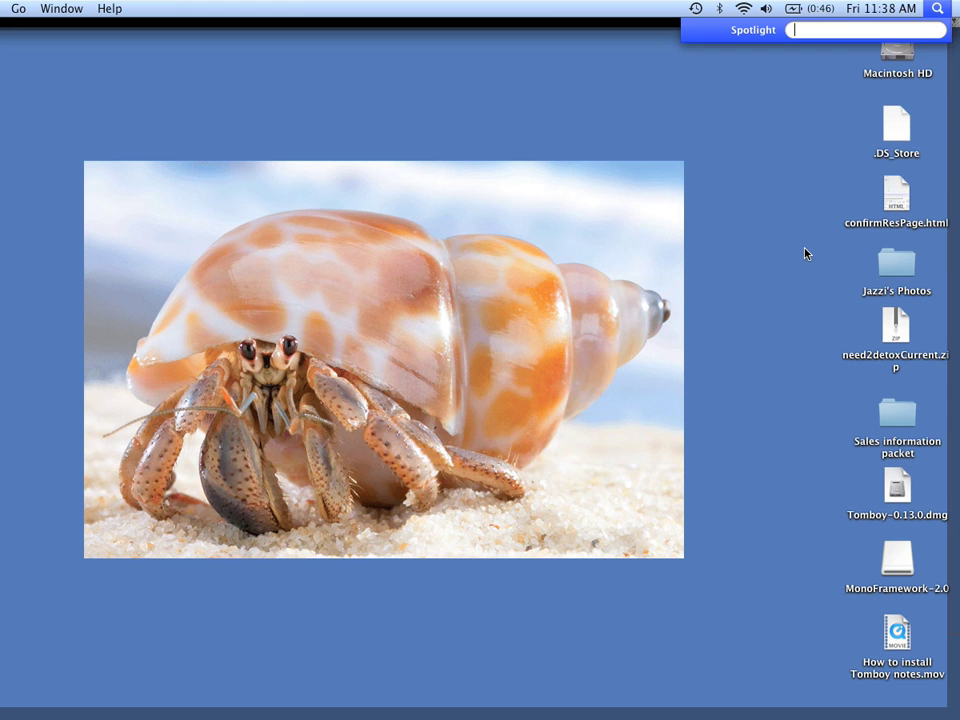
{"action": "key", "text": "Escape"}
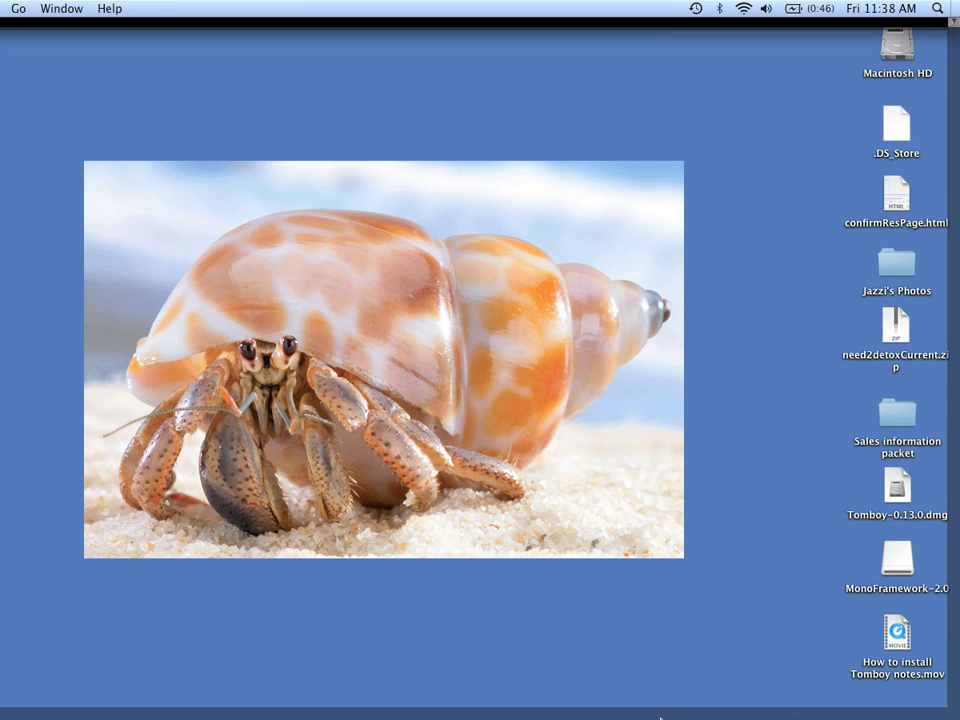
{"action": "left_click", "coordinate": [626, 686]}
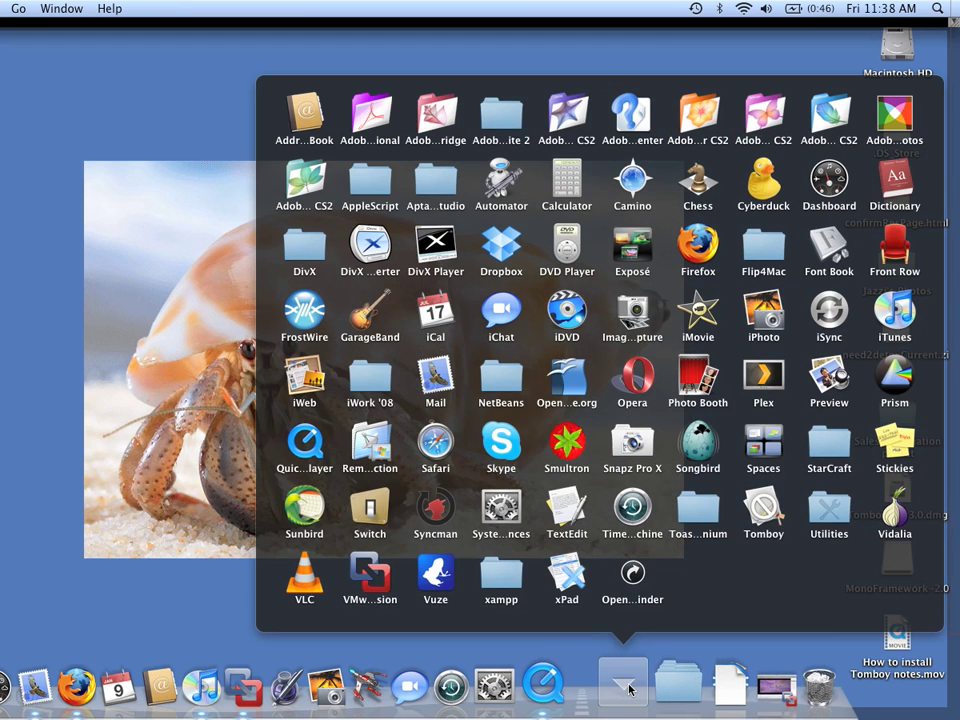
Launch Tomboy from Applications, allow it to open, then view and close its Dock notes menu.
{"action": "left_click", "coordinate": [765, 520]}
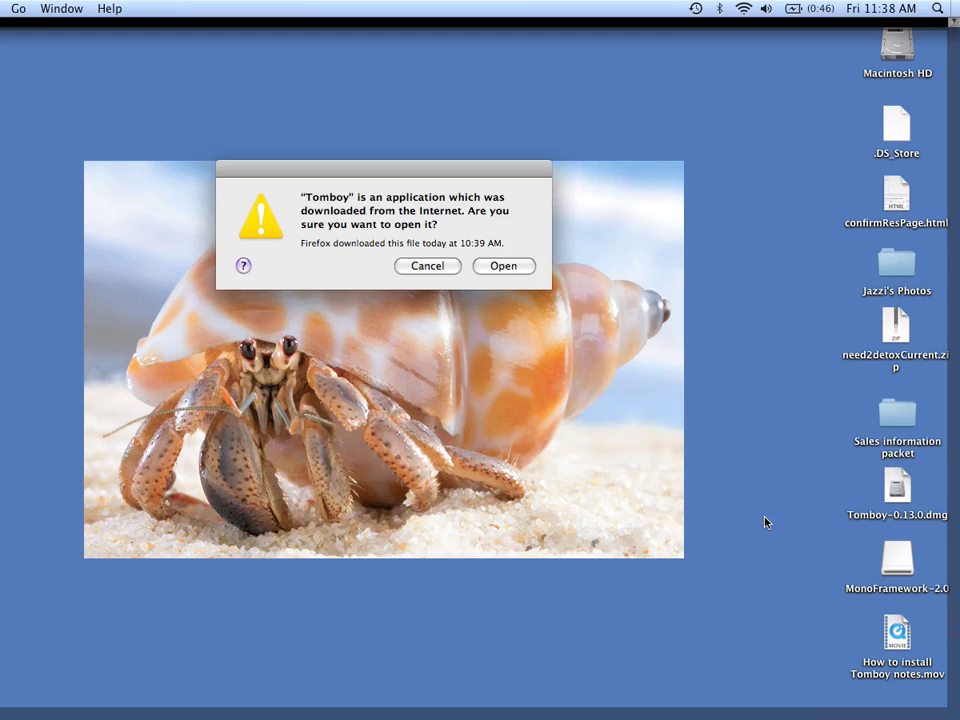
{"action": "left_click", "coordinate": [499, 266]}
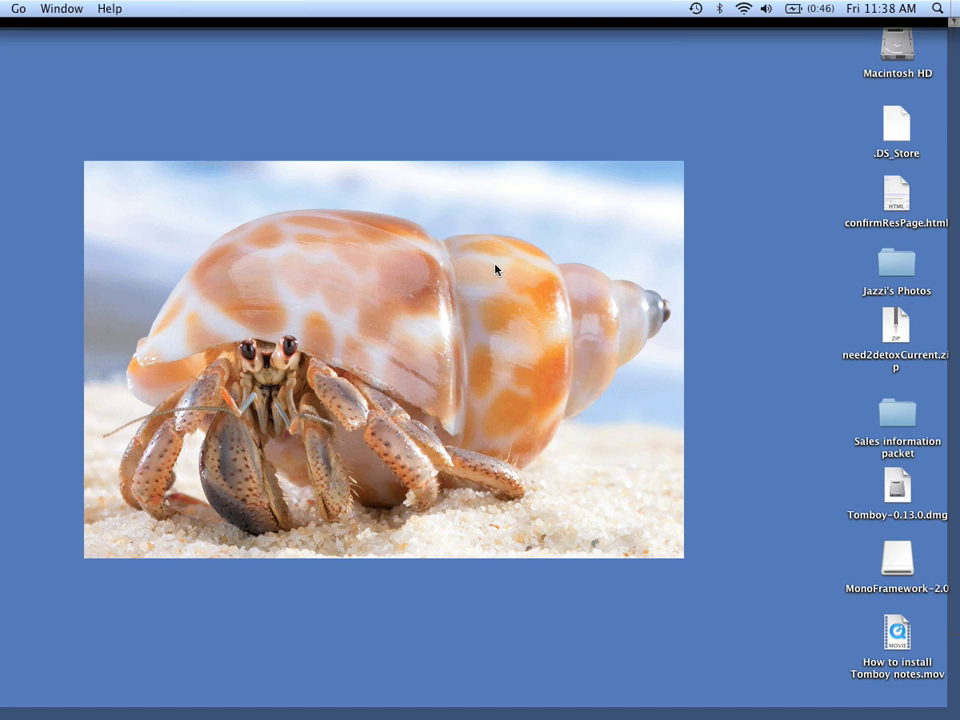
{"action": "mouse_move", "coordinate": [577, 705]}
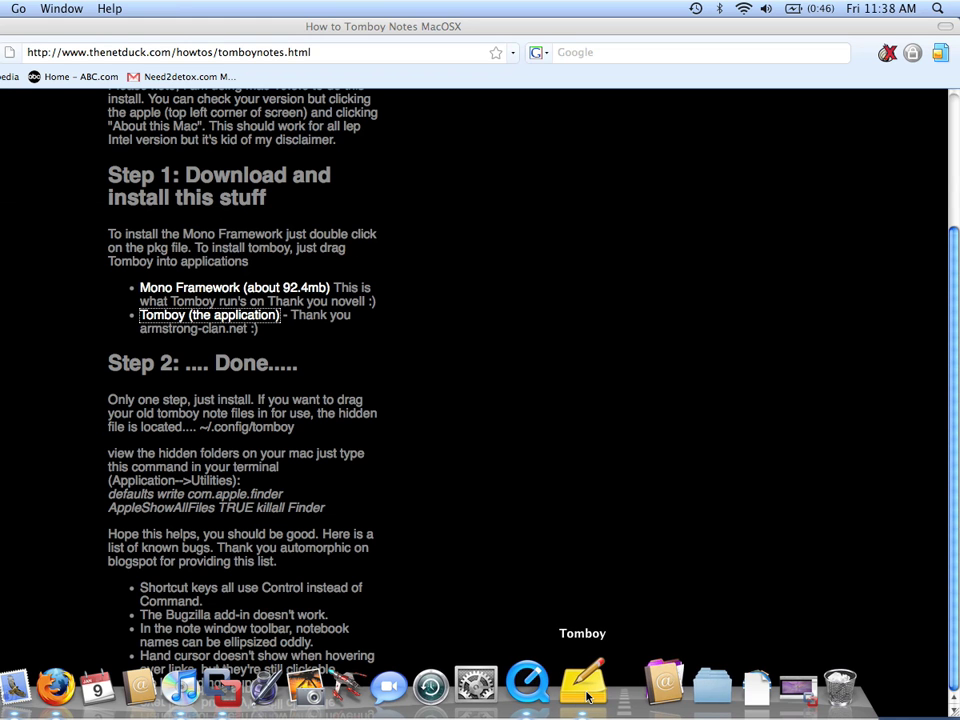
{"action": "left_click", "coordinate": [587, 697]}
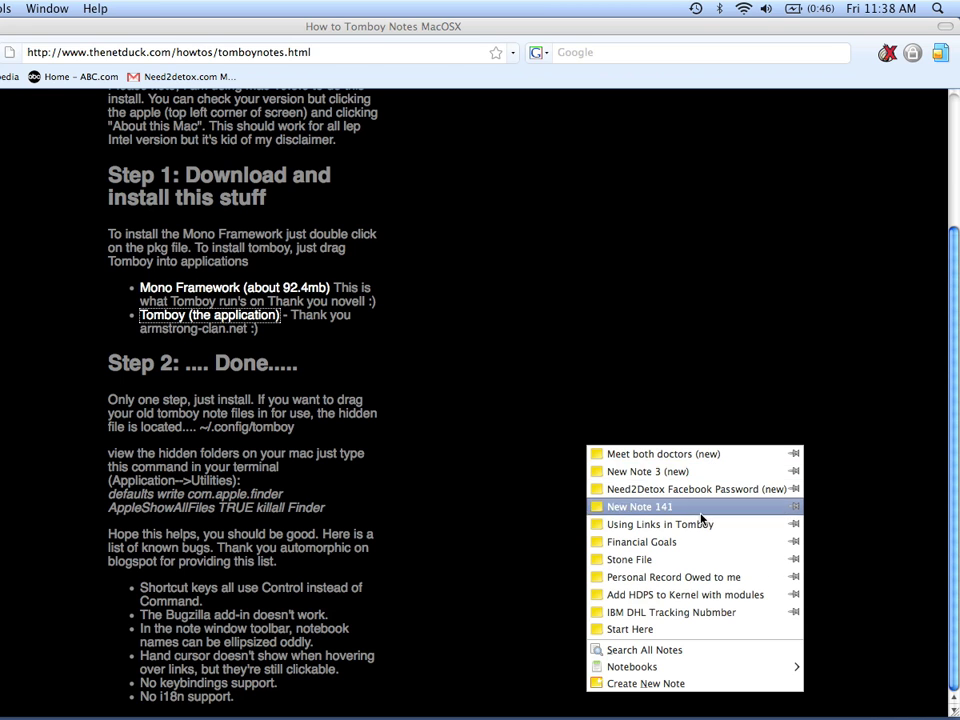
{"action": "left_click", "coordinate": [534, 535]}
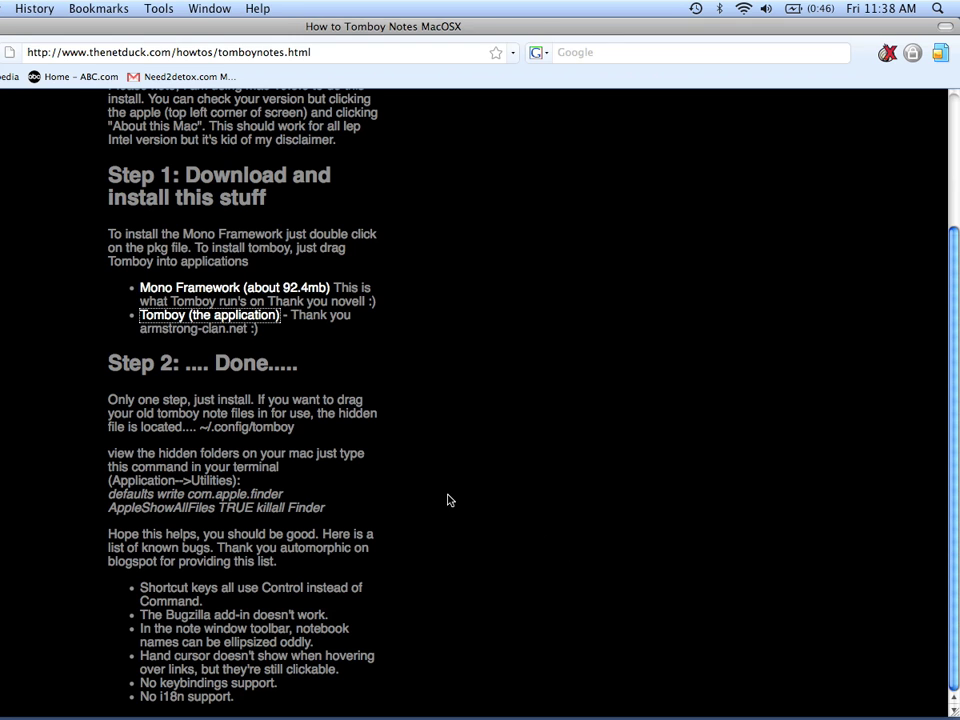
{"action": "mouse_move", "coordinate": [482, 685]}
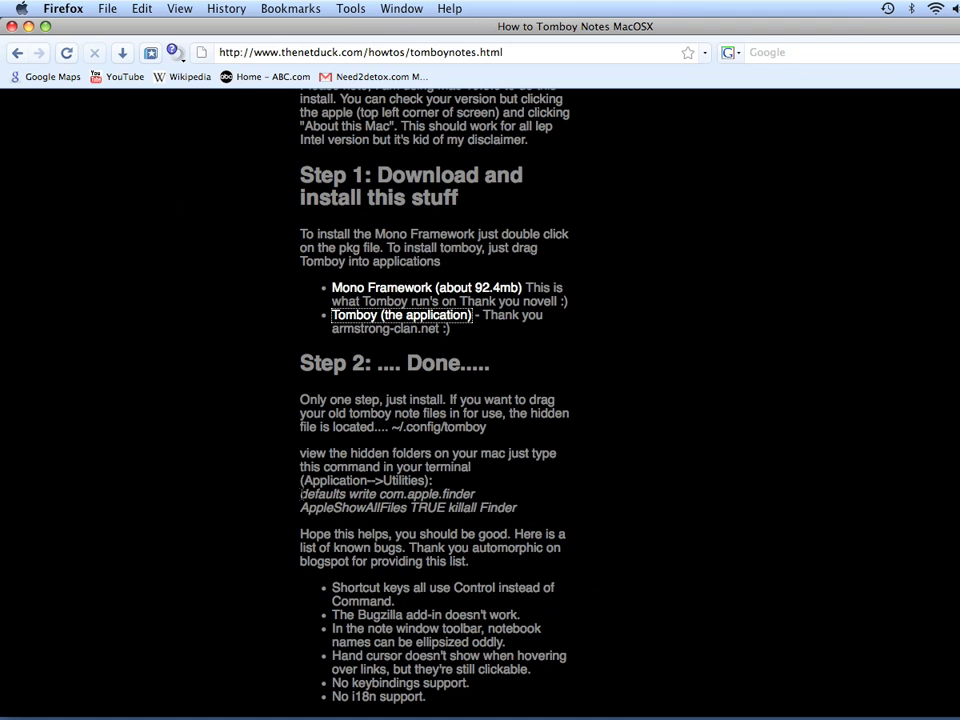
{"action": "left_click_drag", "start_coordinate": [301, 493], "coordinate": [502, 517]}
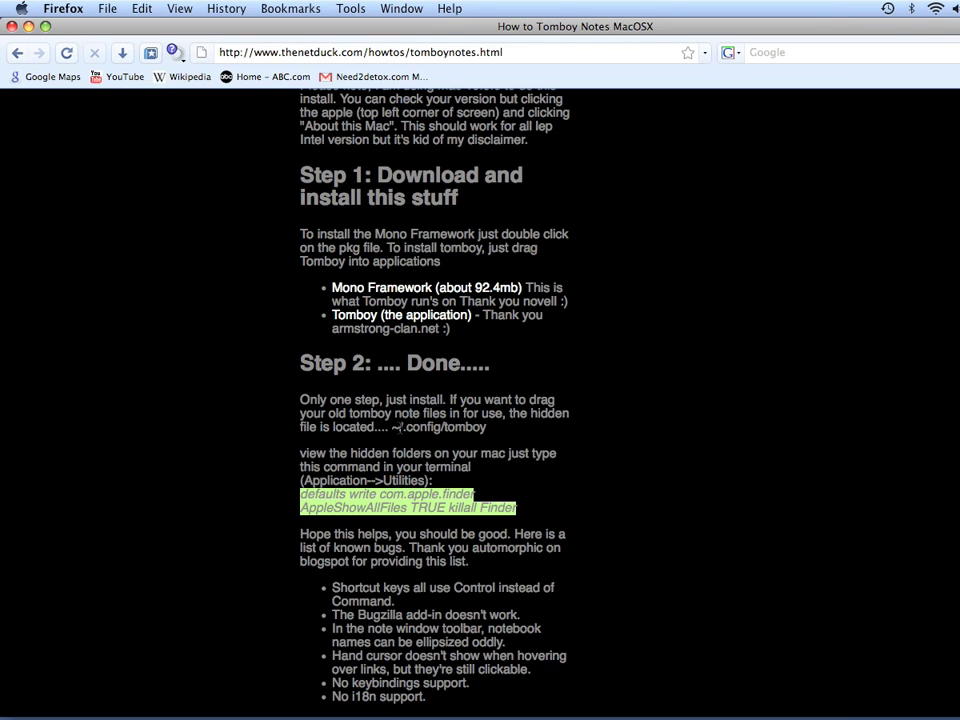
{"action": "left_click", "coordinate": [359, 427]}
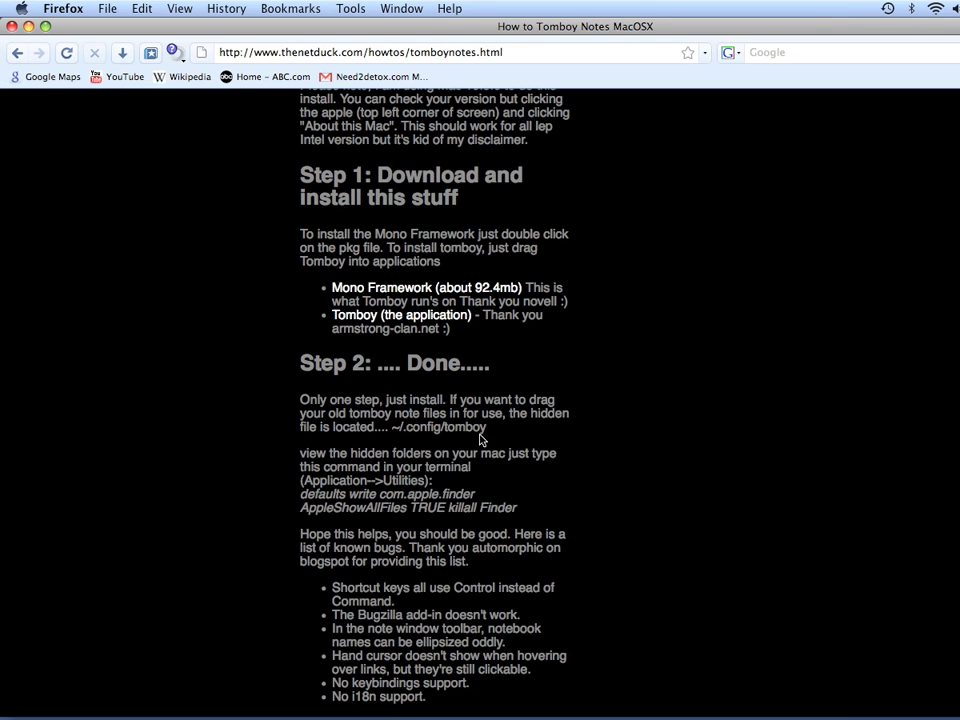
{"action": "mouse_move", "coordinate": [703, 685]}
{"action": "scroll", "coordinate": [369, 572], "scroll_direction": "up", "scroll_amount": 5}
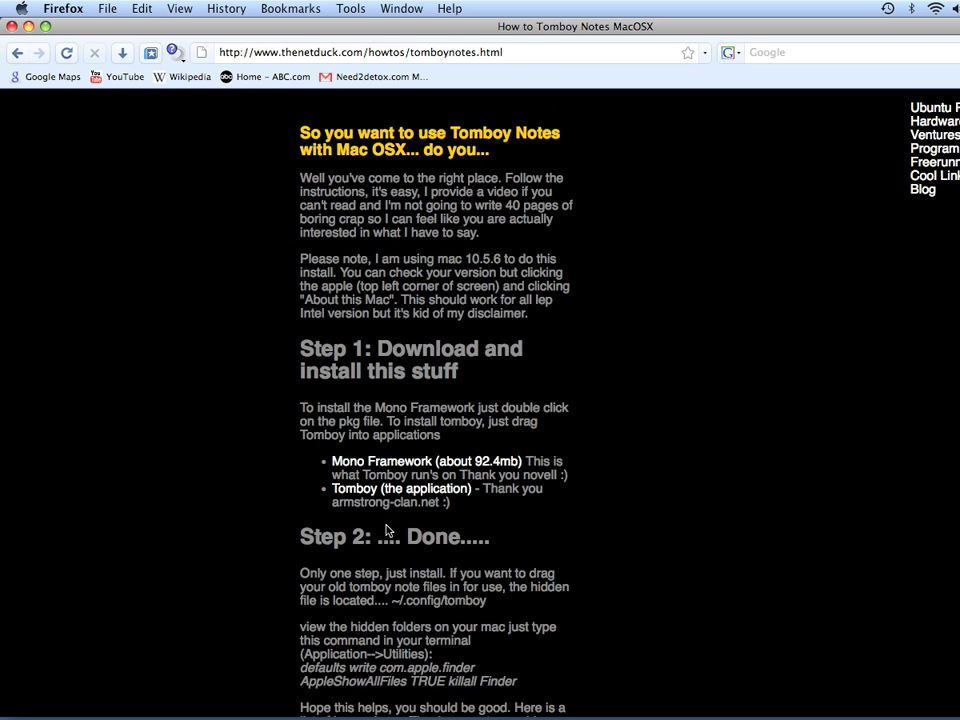
{"action": "scroll", "coordinate": [378, 540], "scroll_direction": "down", "scroll_amount": 5}
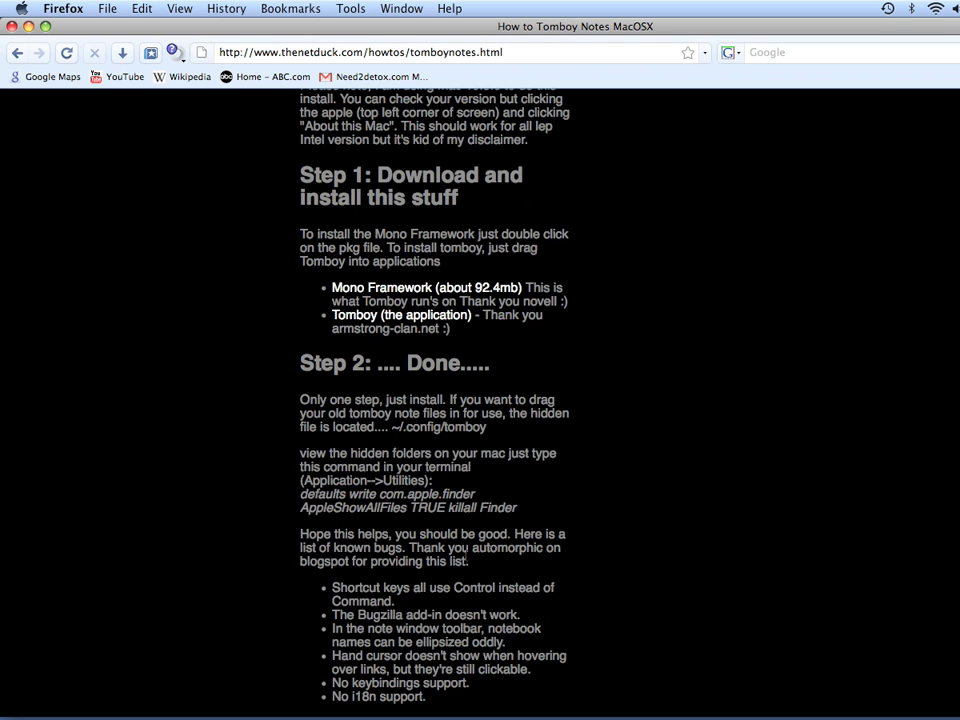
{"action": "scroll", "coordinate": [467, 558], "scroll_direction": "up", "scroll_amount": 4}
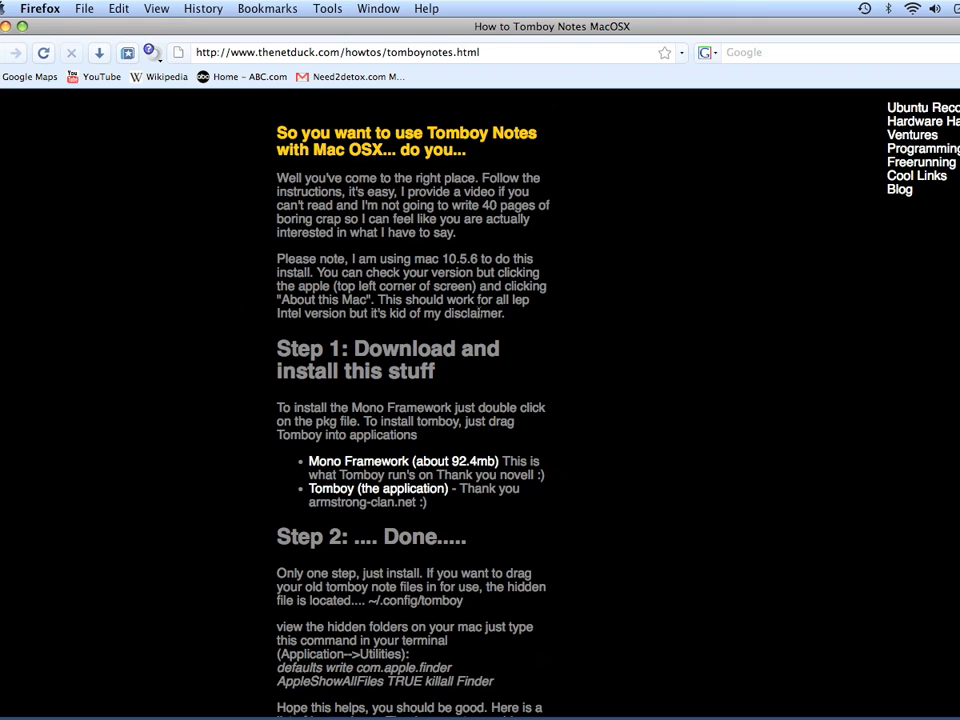
{"action": "scroll", "coordinate": [430, 403], "scroll_direction": "down", "scroll_amount": 4}
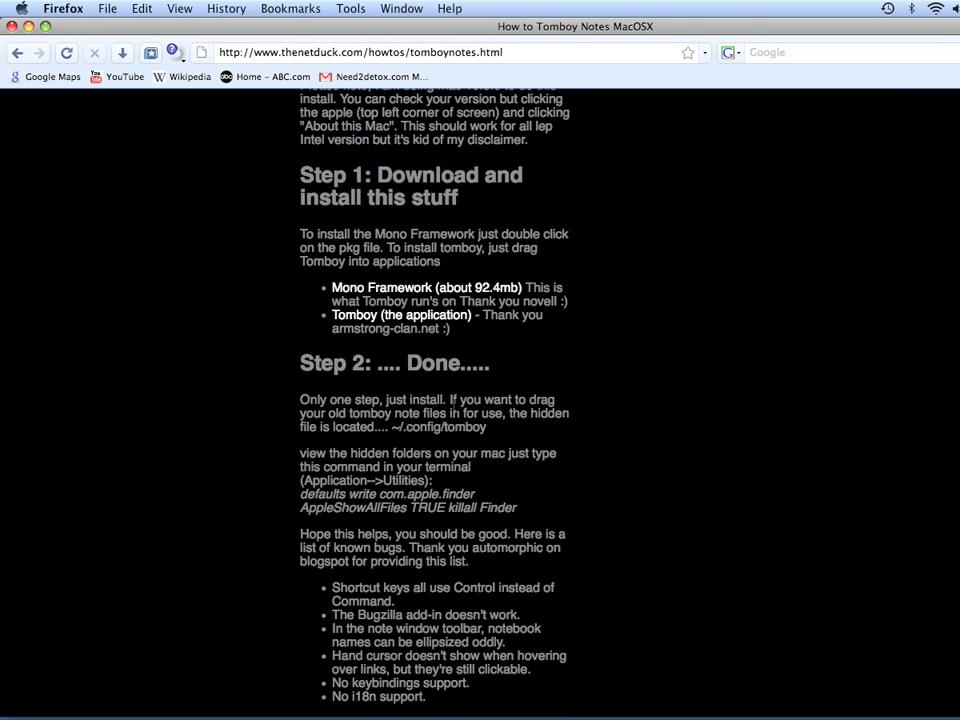